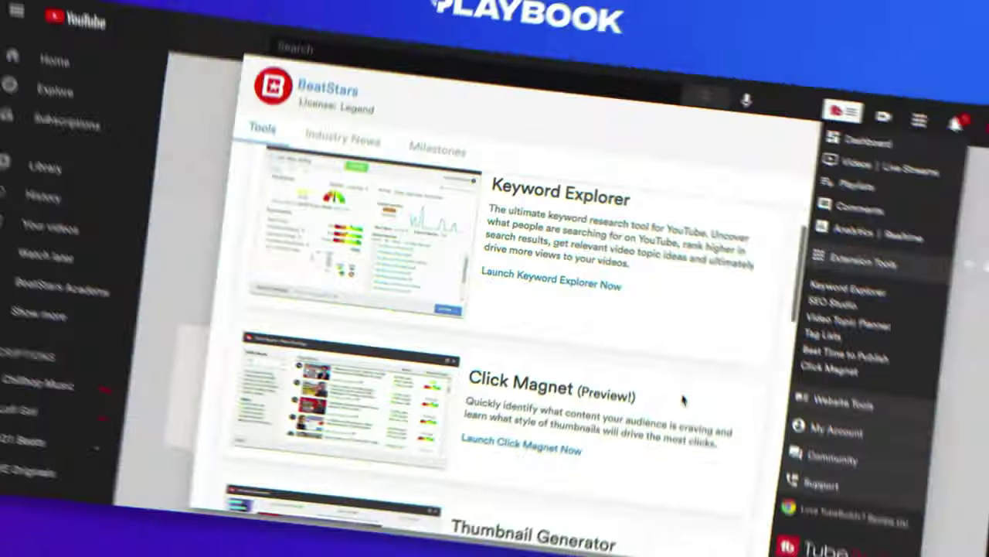
Look through the TubeBuddy tools overview as far as Videolytics and open the Keyword Explorer.
scroll(666, 358, down, 6)
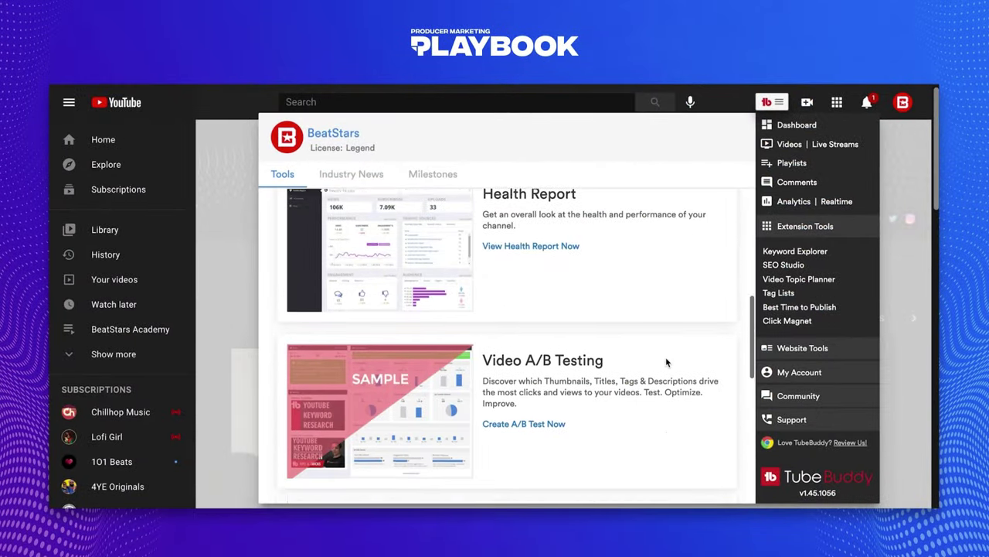
scroll(666, 360, down, 5)
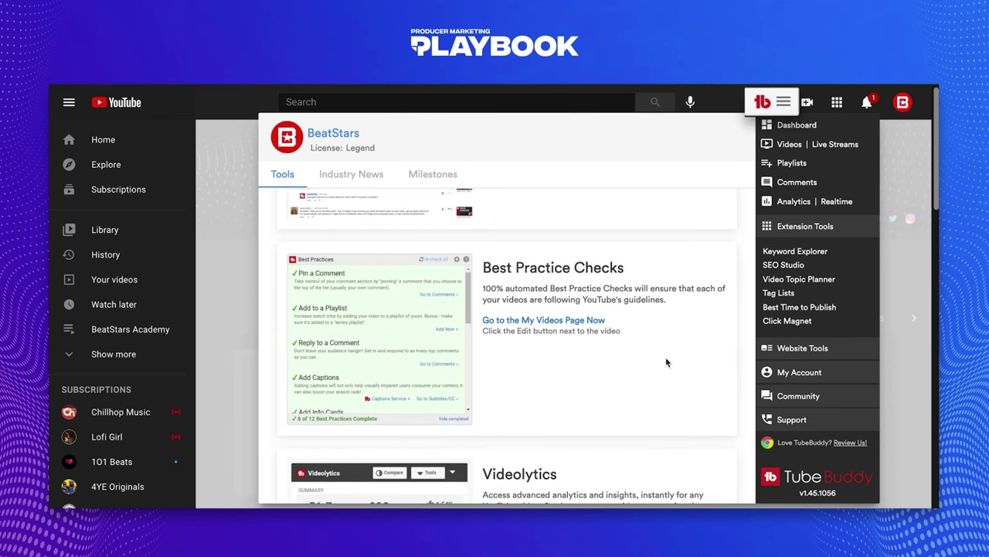
scroll(666, 359, down, 3)
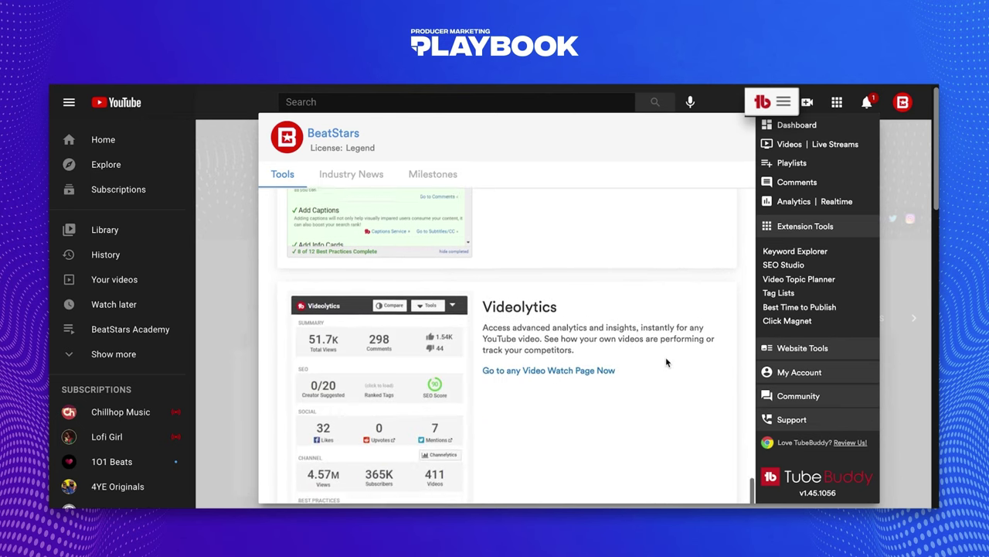
scroll(666, 362, down, 1)
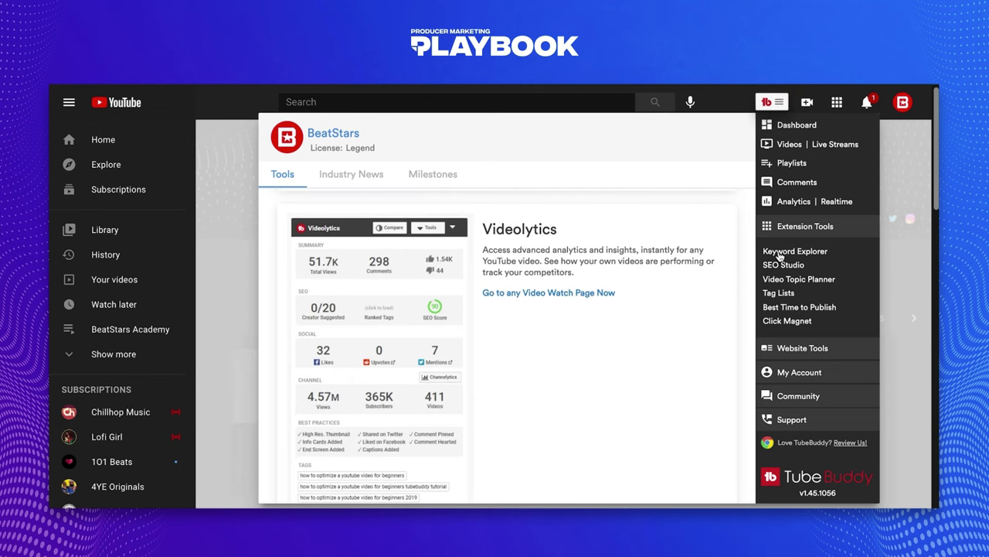
click(780, 252)
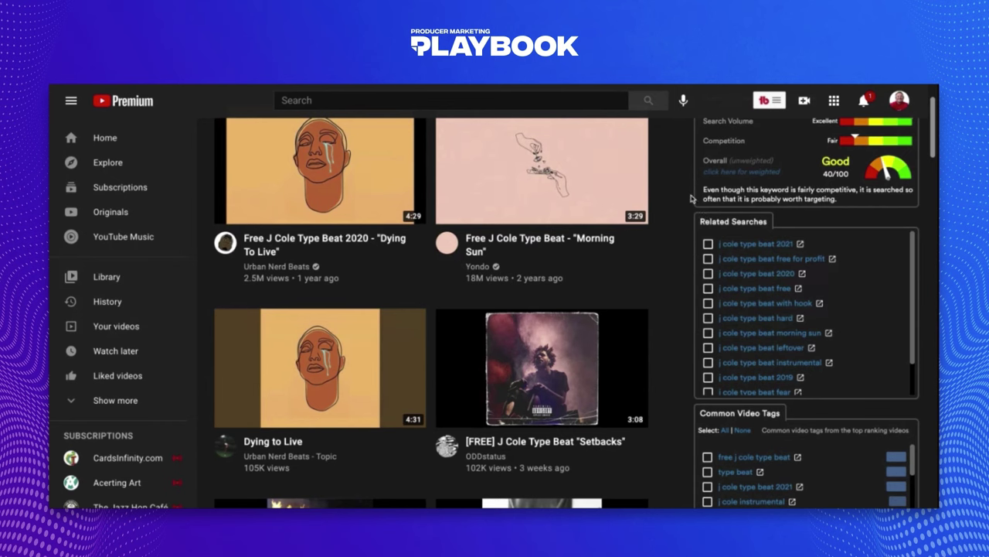
Explore the keyword "j cole type beat" in Keyword Explorer and compare its unweighted and weighted overall scores.
click(779, 101)
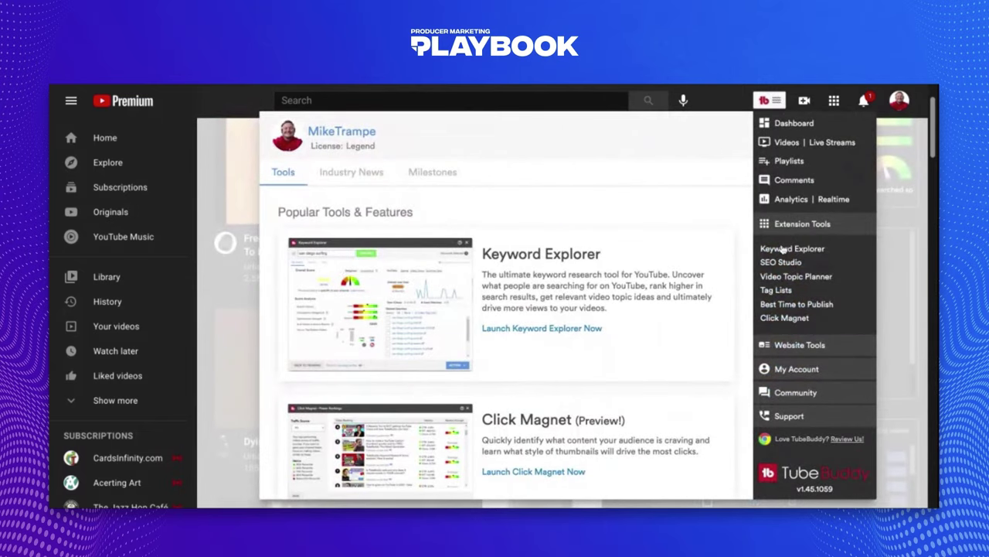
click(783, 249)
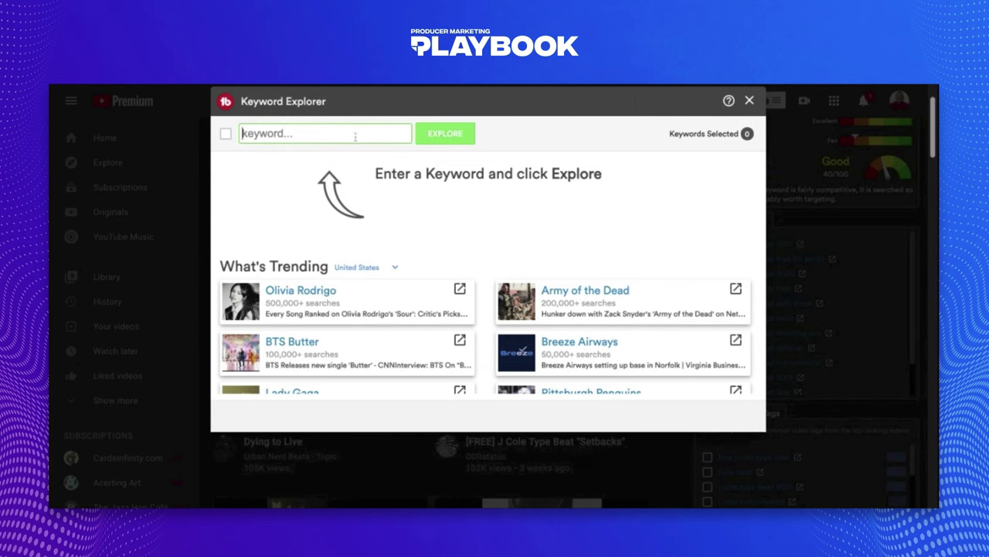
text(j cole type beat)
key(Return)
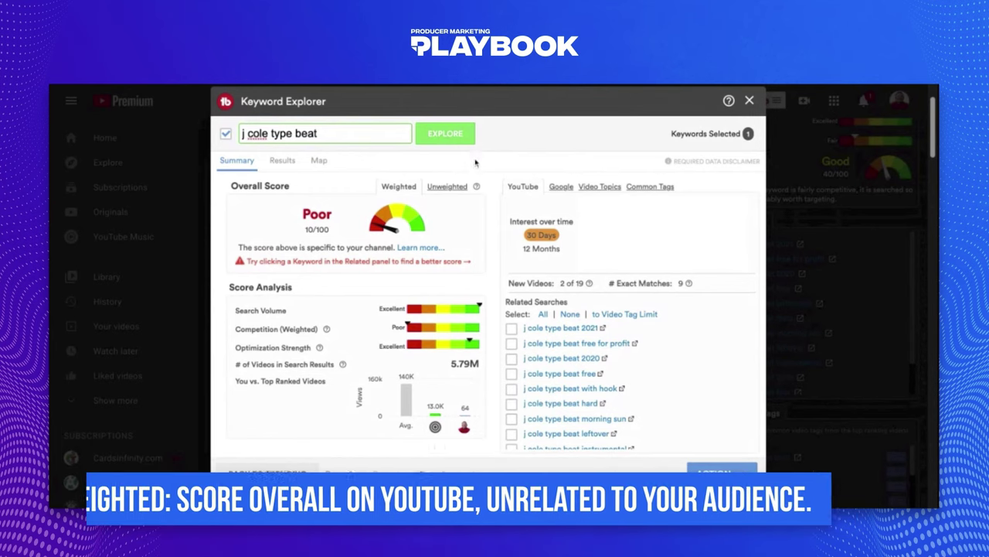
click(445, 188)
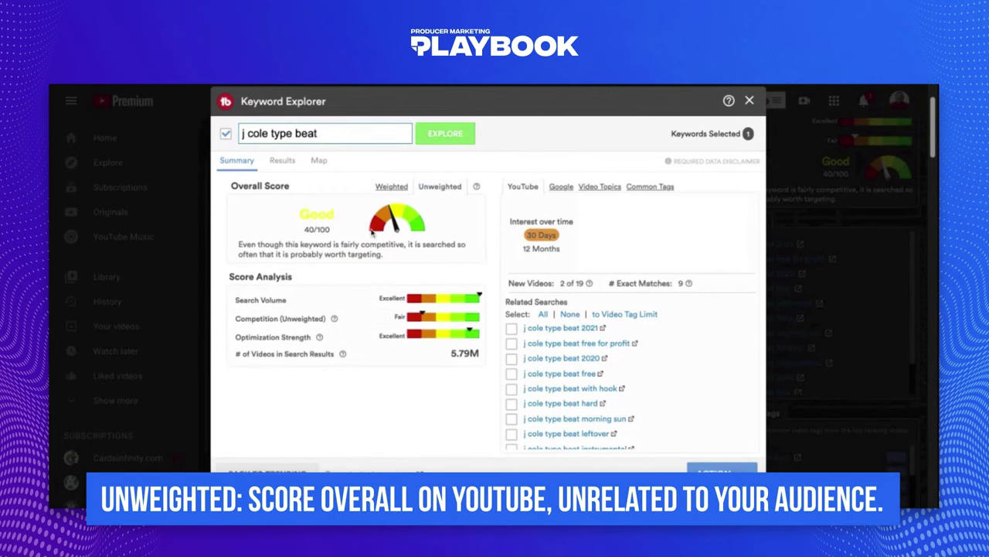
click(393, 189)
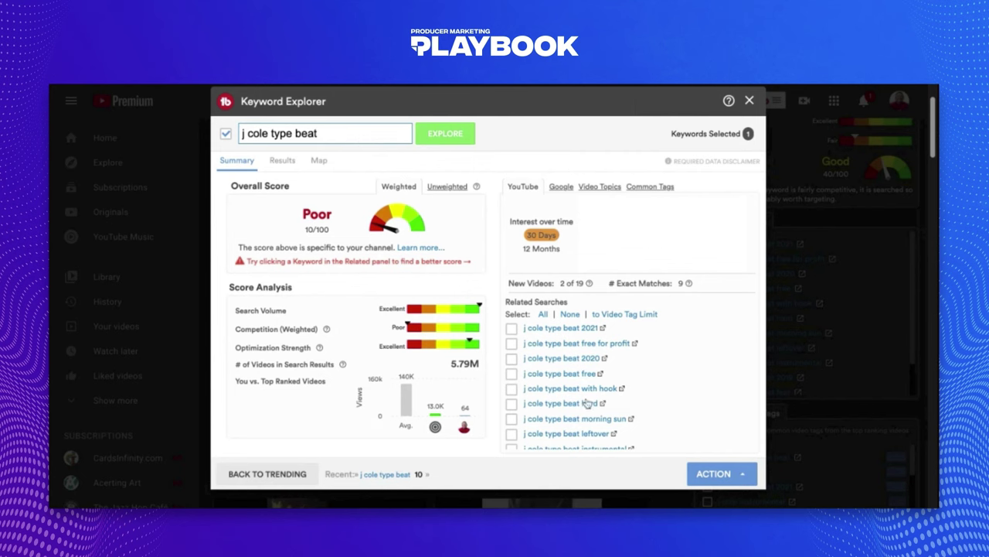
Select the first five related searches, from "j cole type beat 2021" through "j cole type beat with hook", and show the available actions for them.
click(511, 328)
click(511, 344)
click(511, 358)
click(511, 373)
click(511, 388)
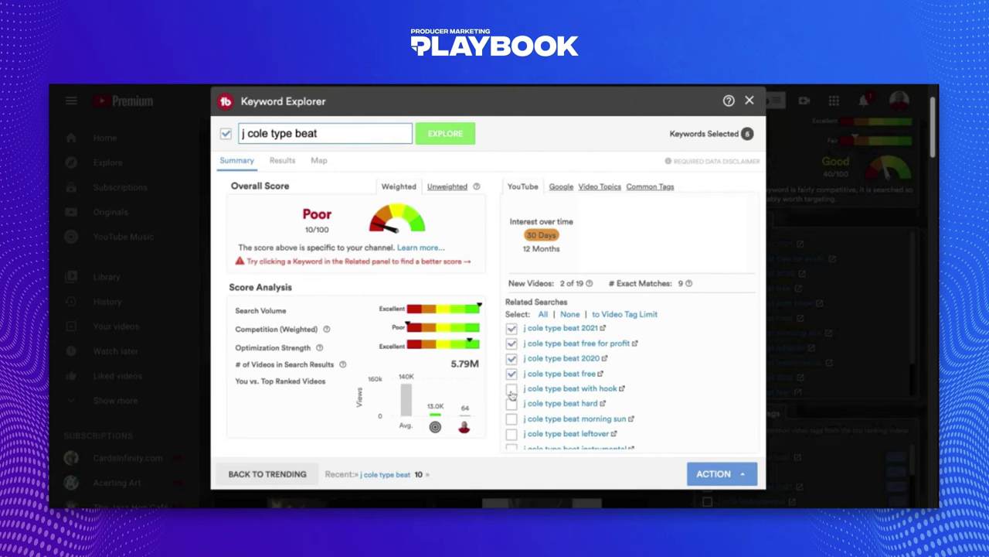
click(744, 475)
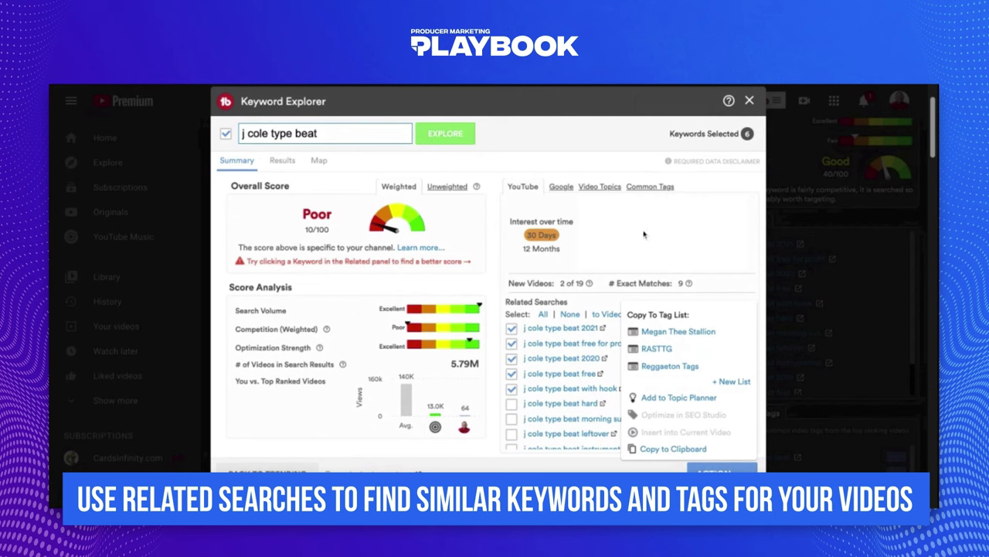
Examine the common tags, video topics and Google data for the keyword, and return to the YouTube data.
click(648, 186)
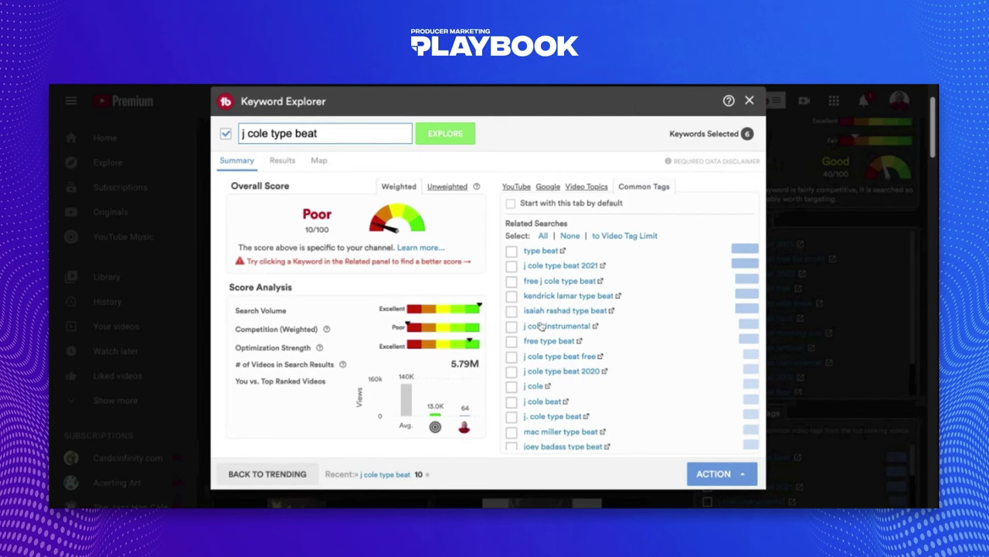
click(587, 187)
click(552, 187)
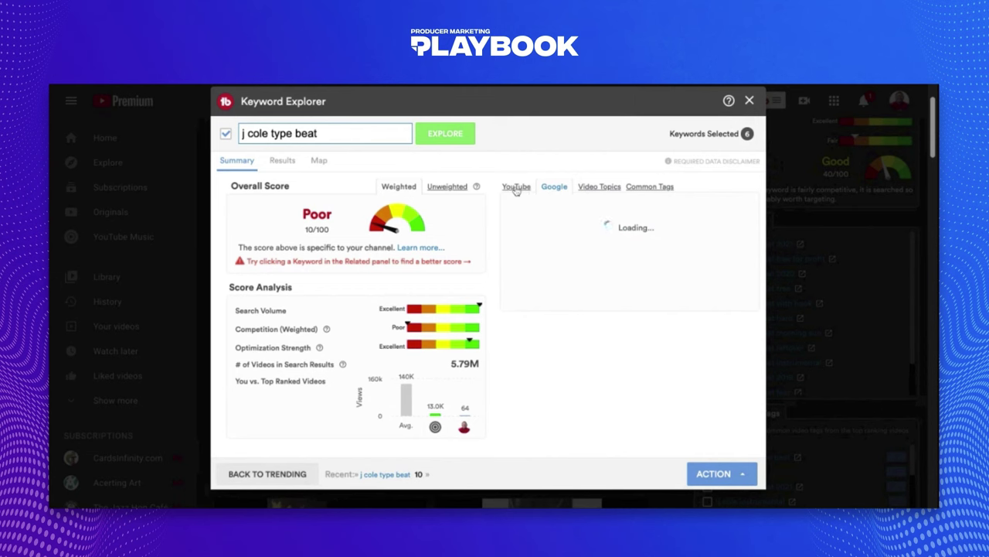
click(521, 190)
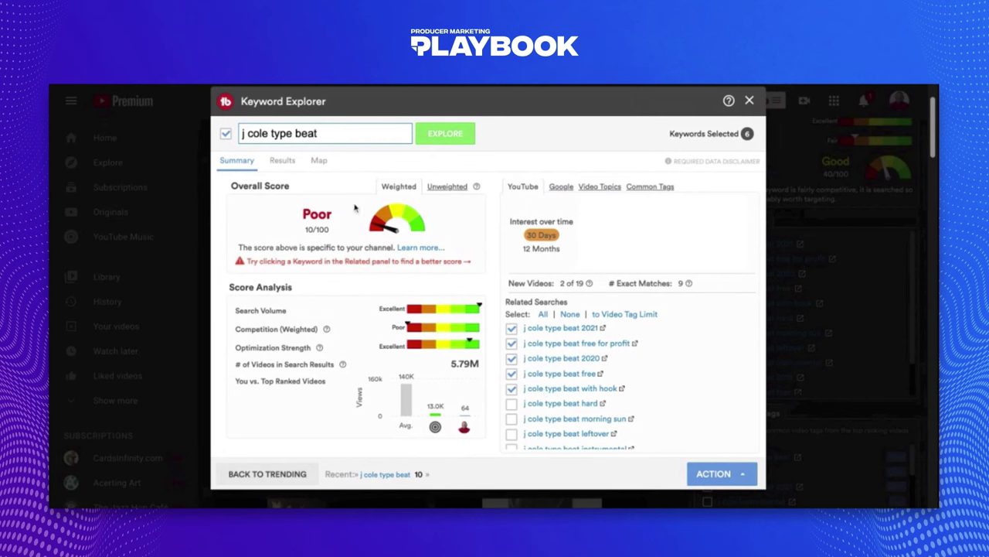
Extend the keyword to "free j cole type beat" and explore it.
click(242, 133)
text(free)
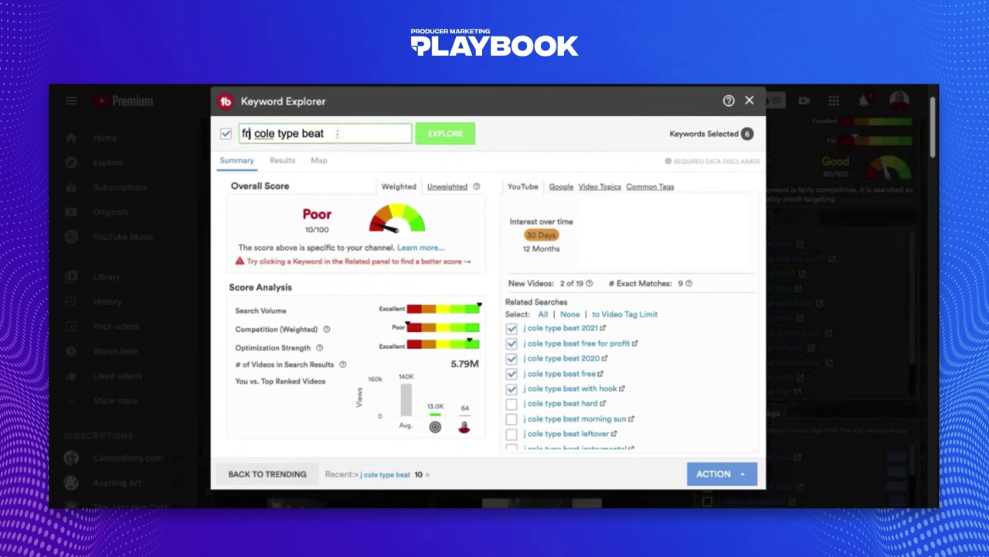
click(455, 135)
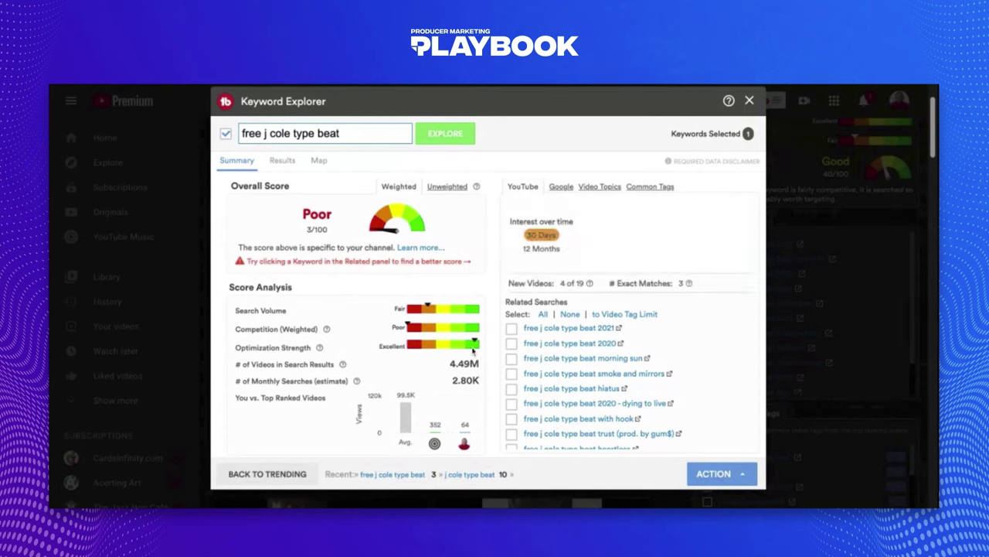
Explore the keyword "country trap beat 2021" and compare its unweighted and weighted overall scores.
double_click(264, 133)
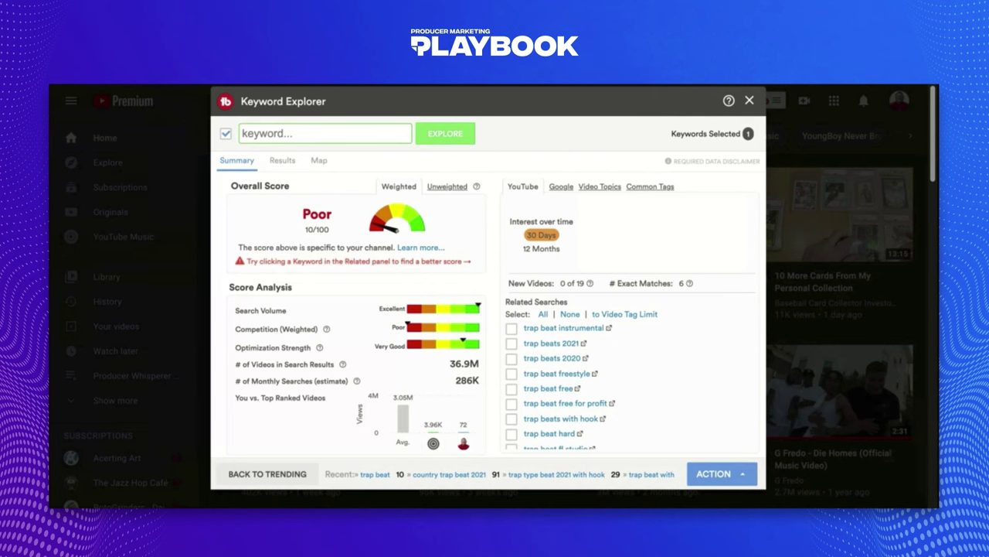
text(country trap beat 2021)
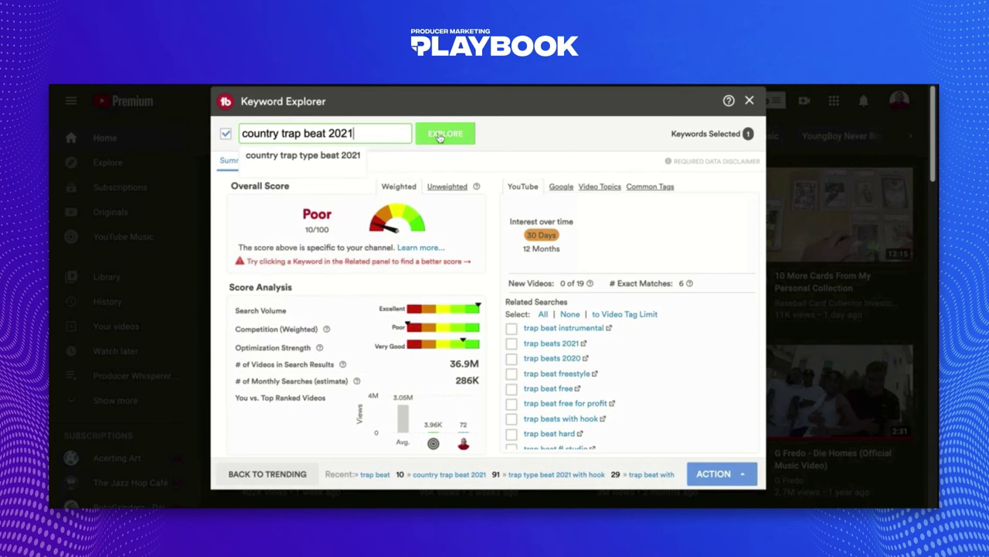
click(439, 136)
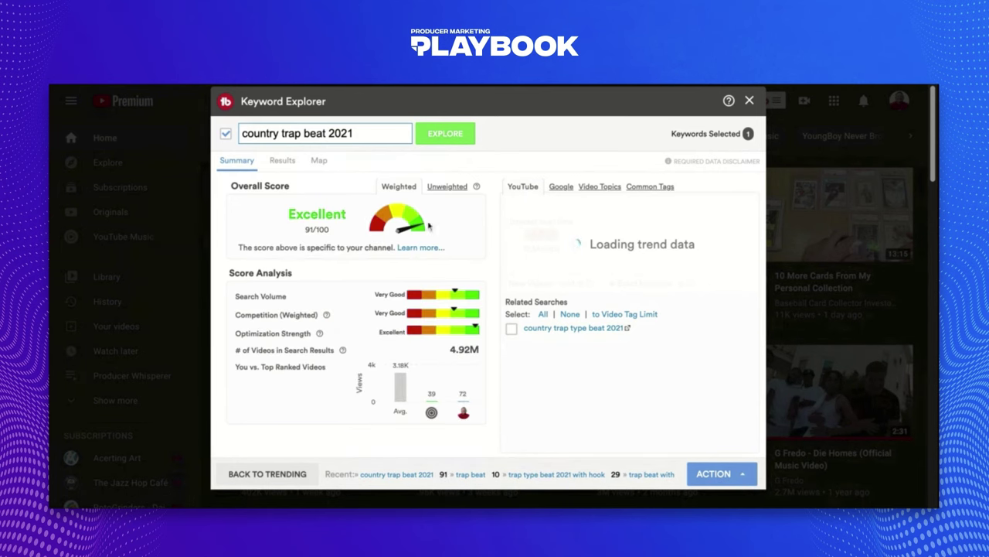
click(450, 189)
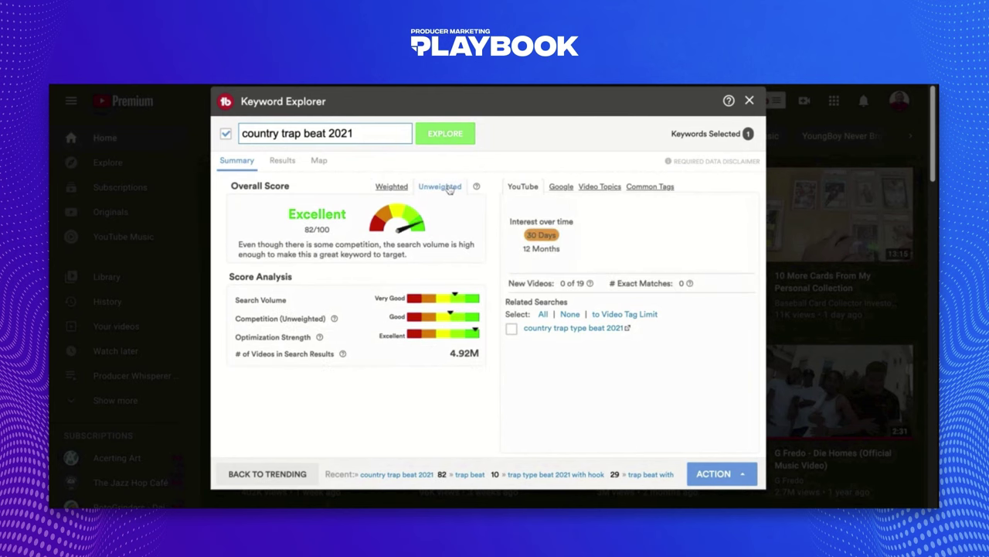
click(391, 188)
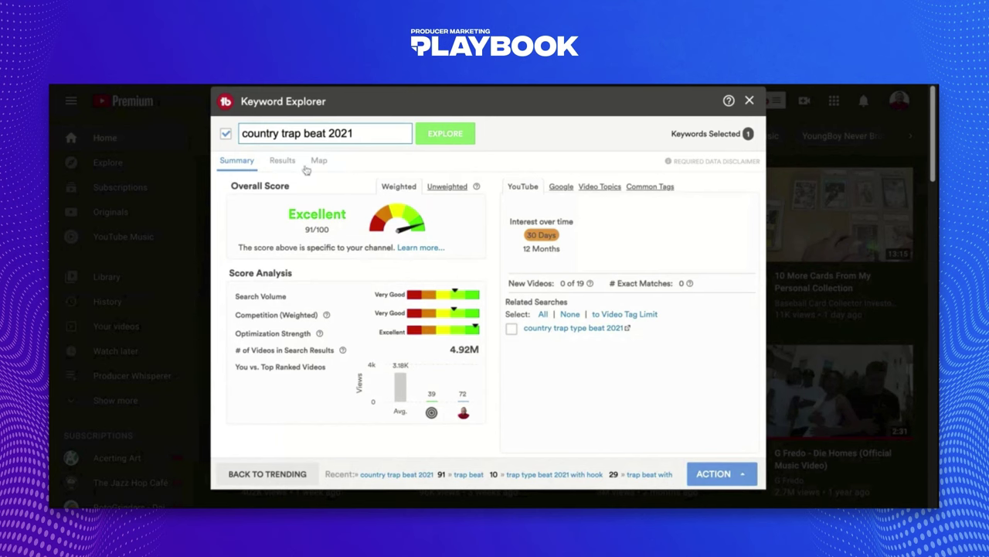
click(366, 133)
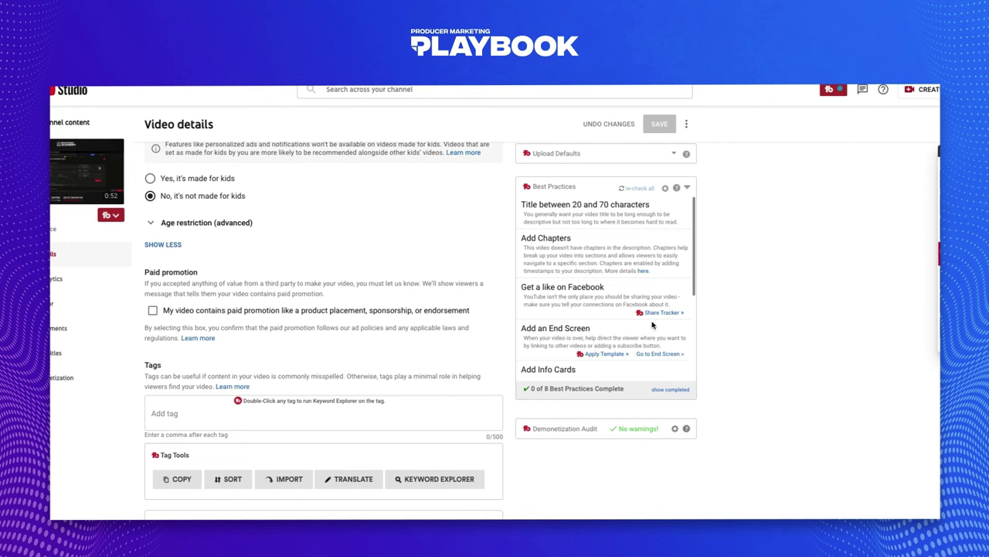
Read through the Best Practices checklist on the video's details page in YouTube Studio.
scroll(653, 325, down, 1)
scroll(653, 326, down, 1)
scroll(675, 346, down, 3)
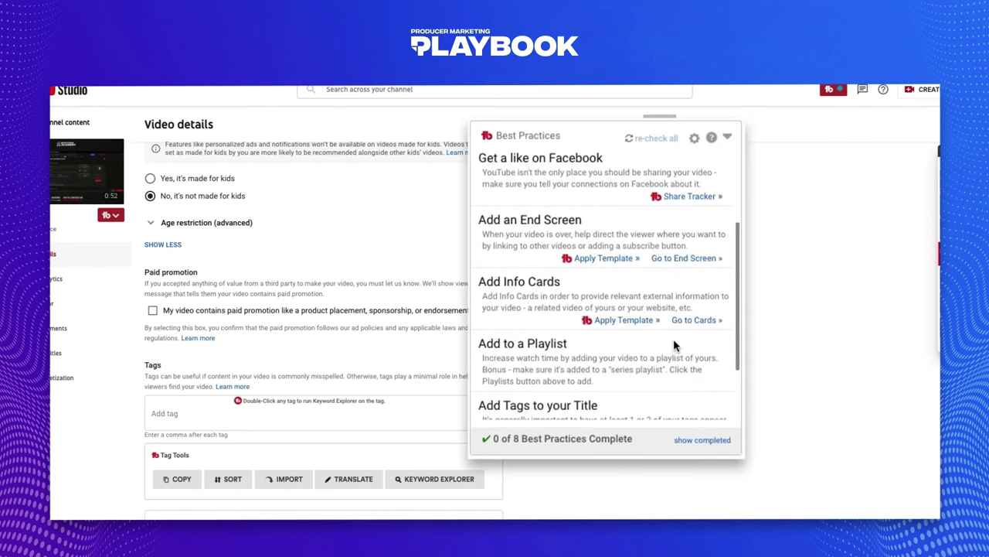
scroll(674, 340, down, 2)
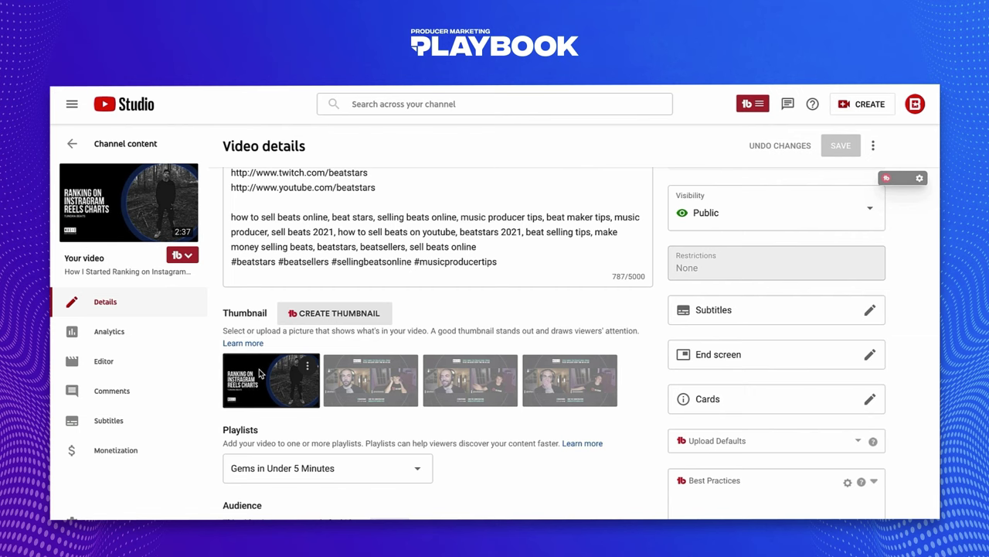
Open the image file chooser for the video's thumbnail and cancel it without choosing a file.
click(355, 314)
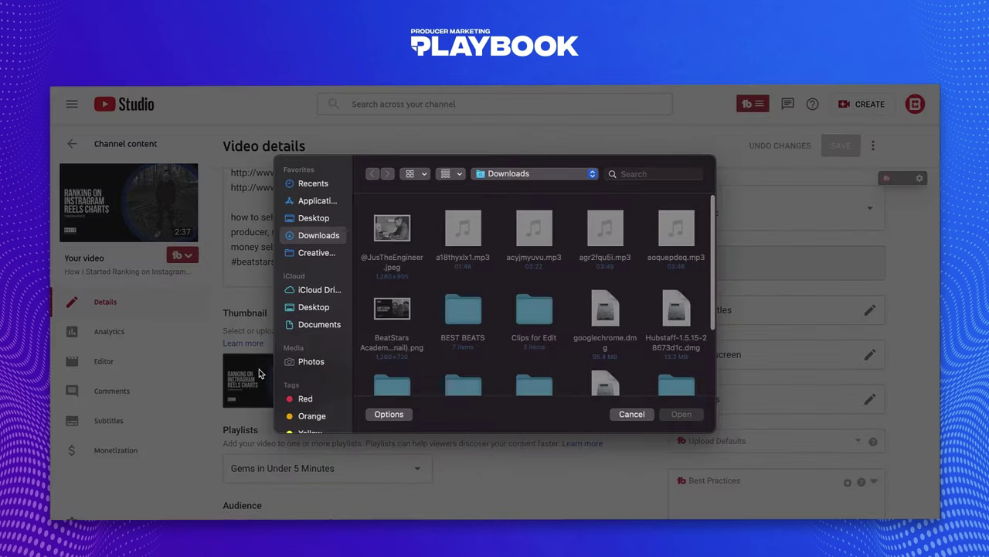
click(629, 415)
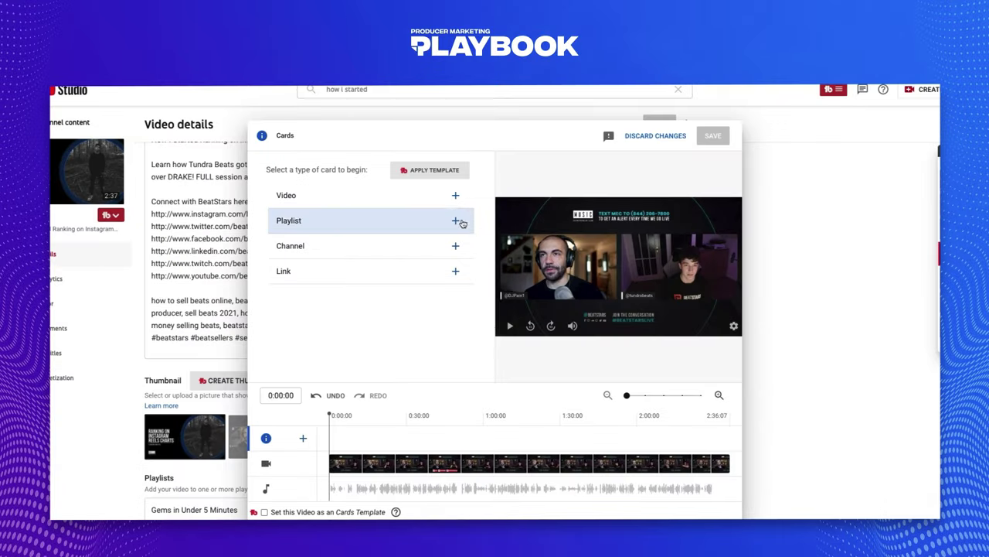
Add a video card for "BeatStars Academy: Level Up Your Email Marketing" and place it at 0:08:00.
click(456, 197)
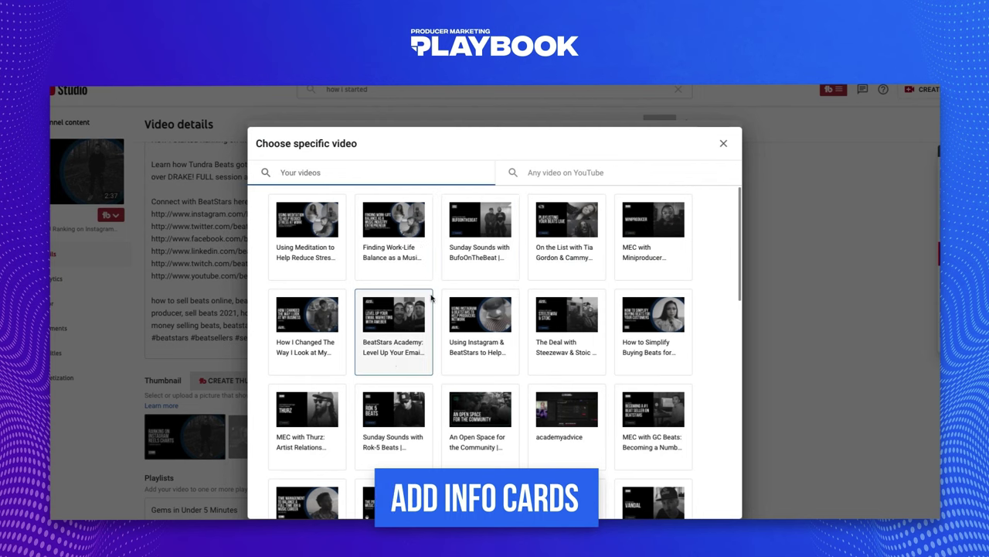
click(392, 337)
drag(331, 437, 352, 437)
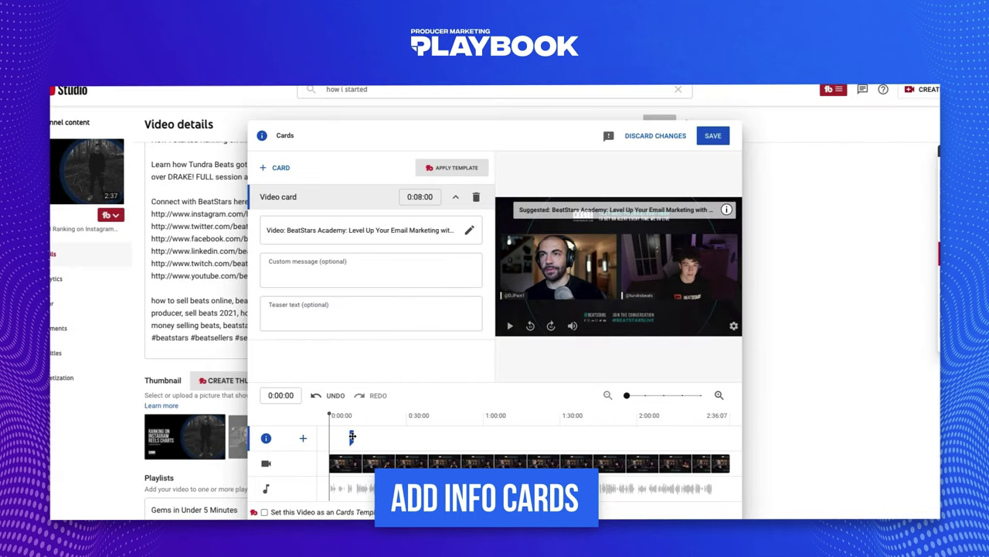
Add a channel card for the main BeatStars channel, using "Come check out more videos!" as both custom message and teaser text.
click(281, 168)
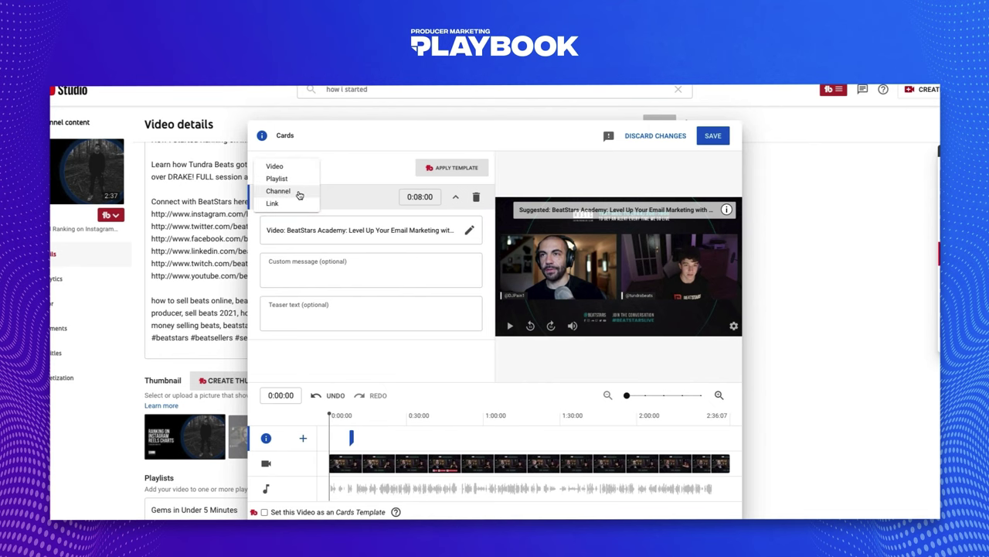
click(299, 193)
text(beatstars)
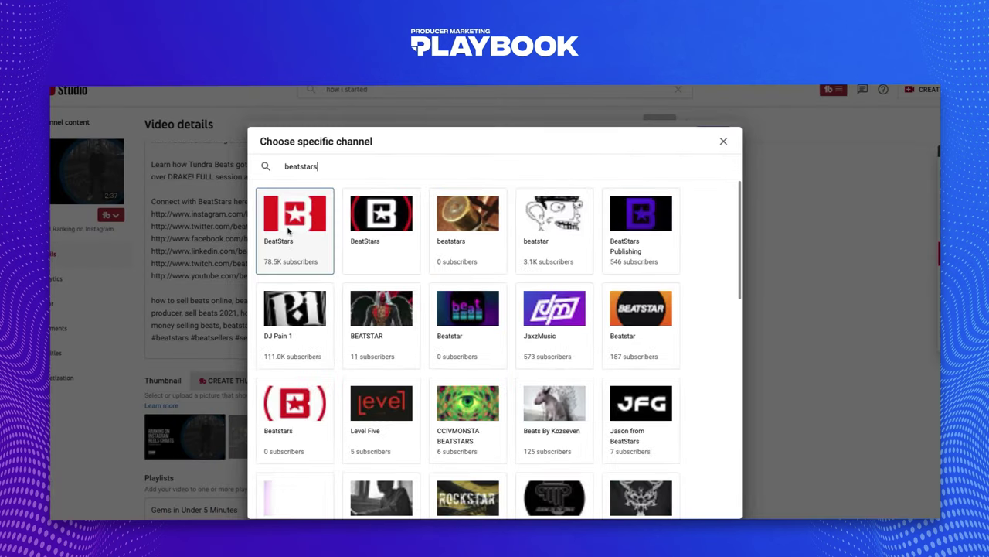
click(289, 230)
text(Come check out more videos!)
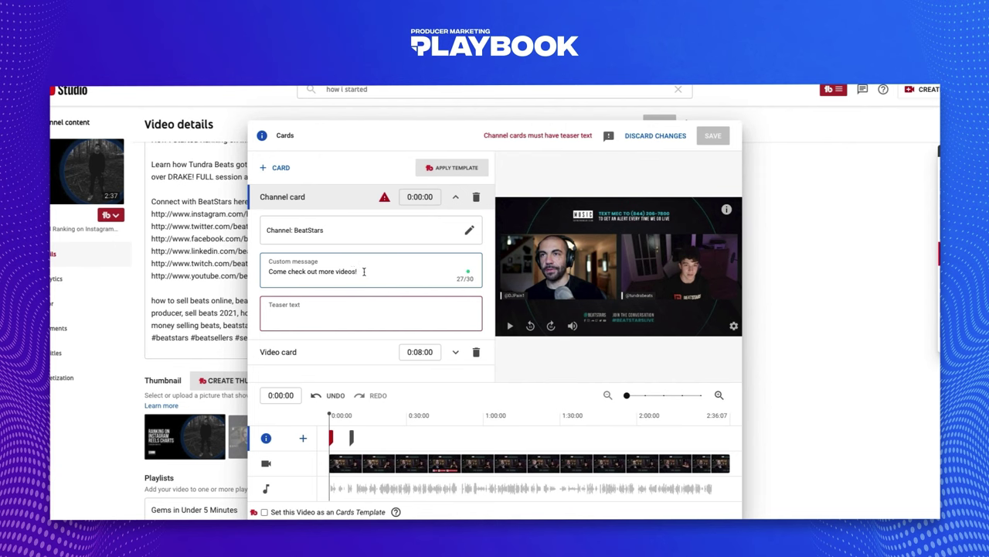
key(ctrl+a)
key(ctrl+c)
click(295, 319)
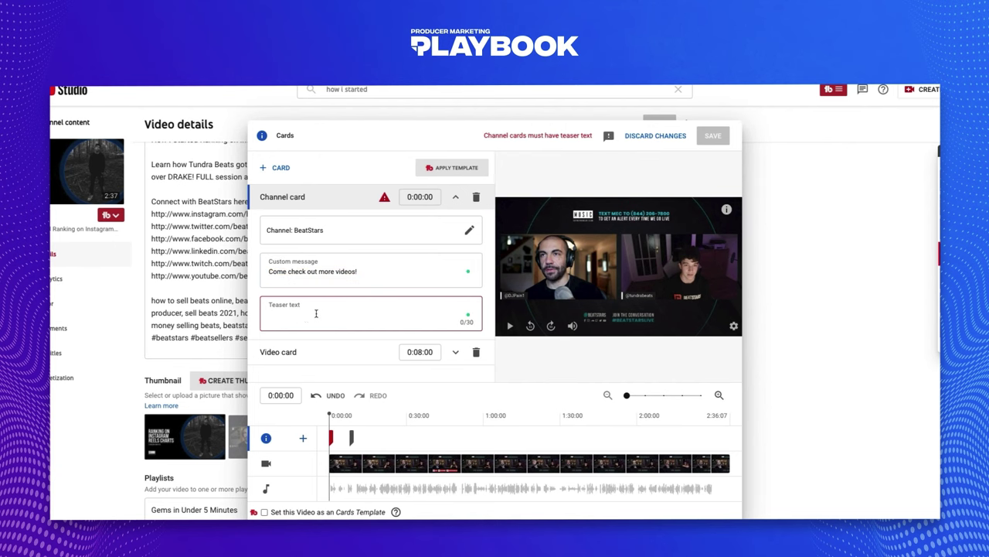
key(ctrl+v)
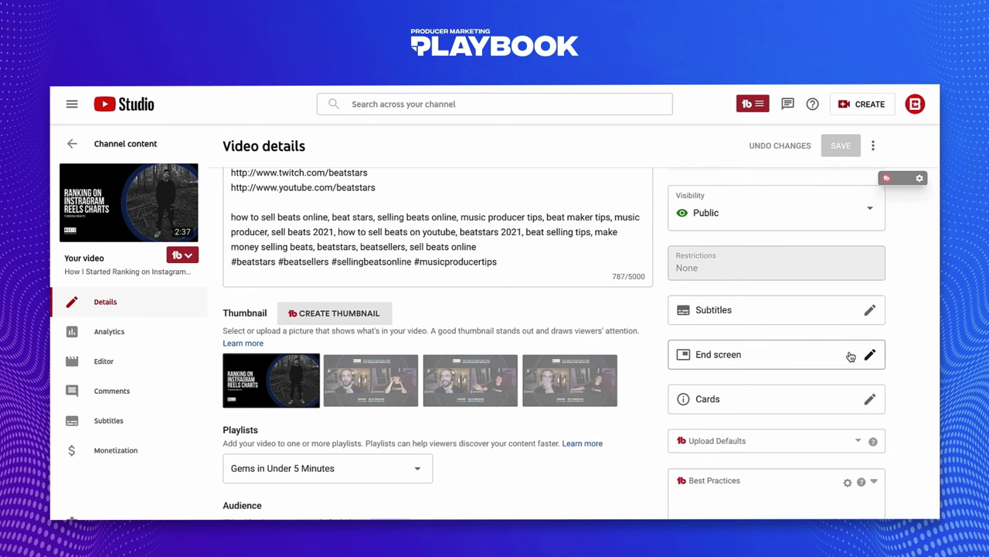
Add an end screen using the layout imported from the latest video and select its "Gems in Under 5 Minutes" playlist element.
click(850, 356)
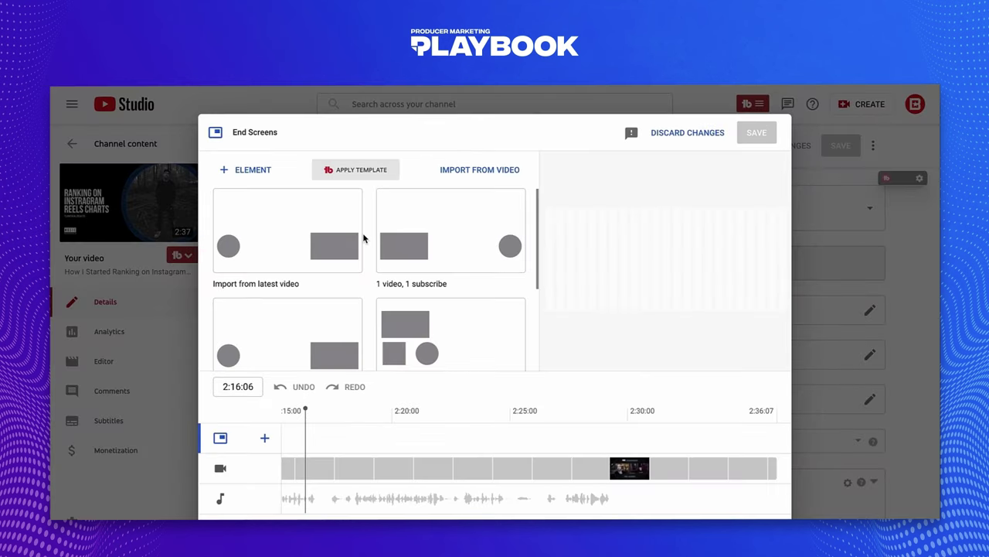
click(294, 230)
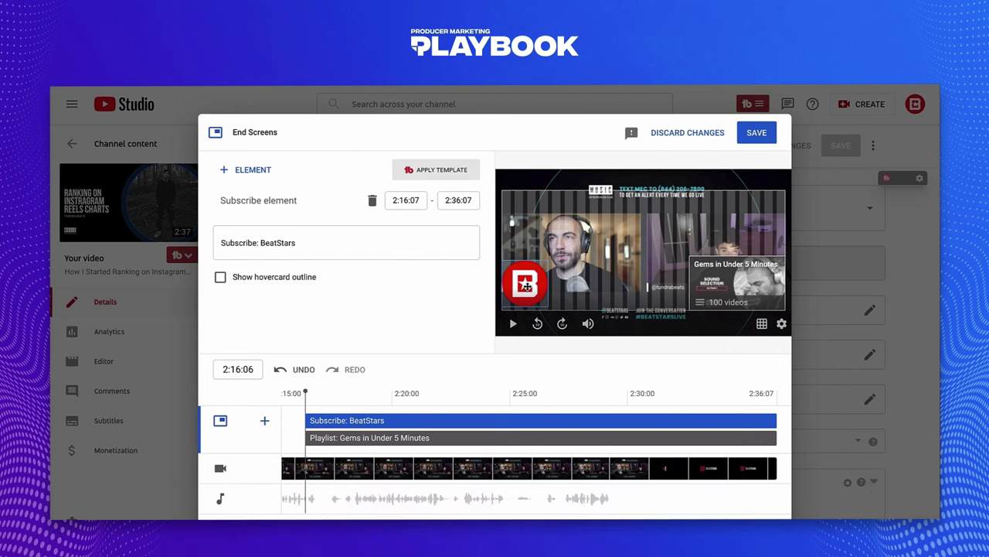
click(725, 278)
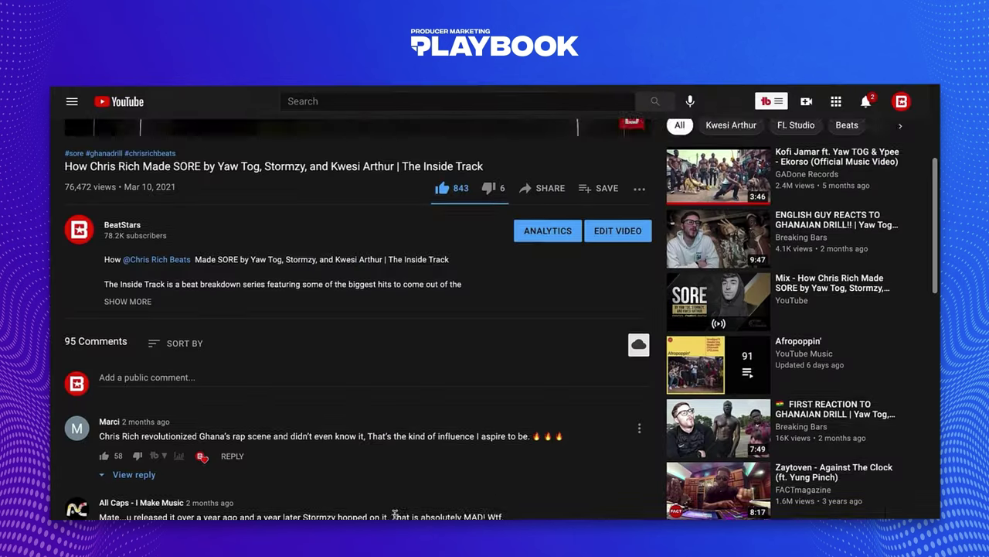
On the "How Chris Rich Made SORE" video, heart and pin the comment beginning "This whole story is crazy and amazing!".
scroll(394, 516, down, 1)
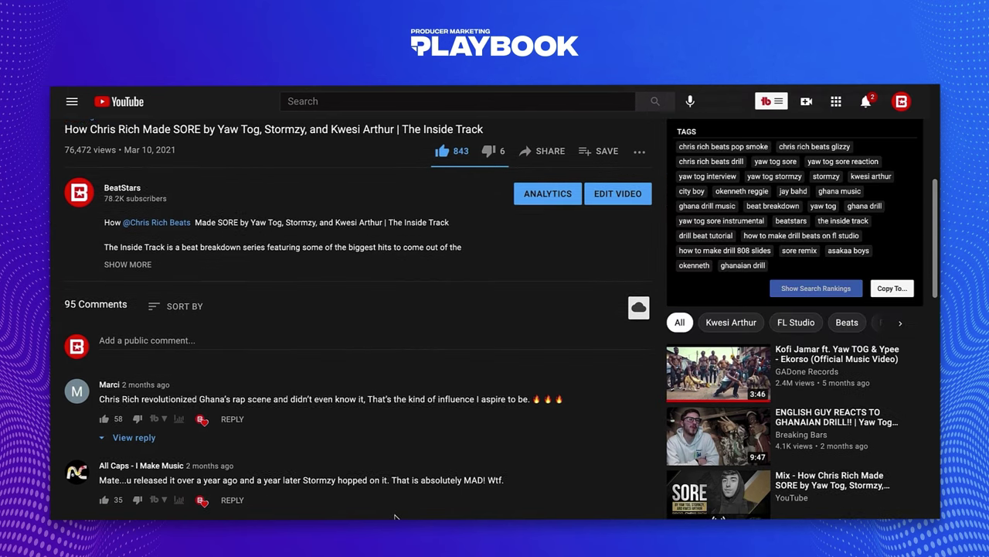
scroll(394, 516, down, 3)
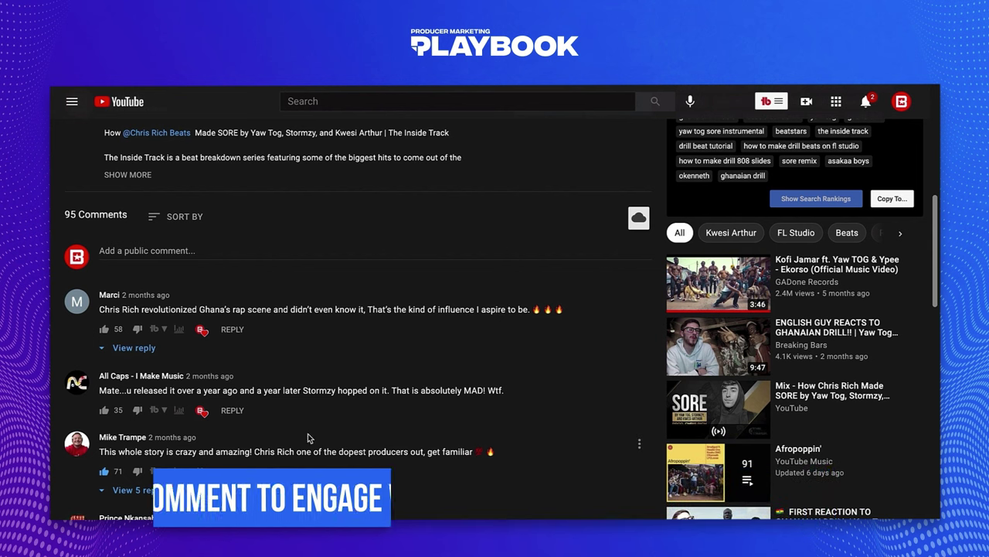
click(202, 472)
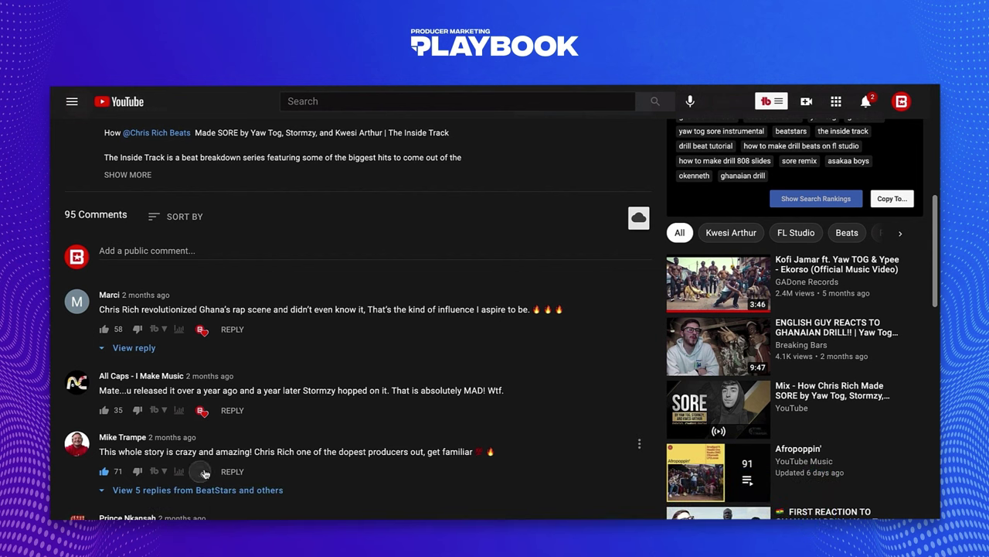
click(640, 446)
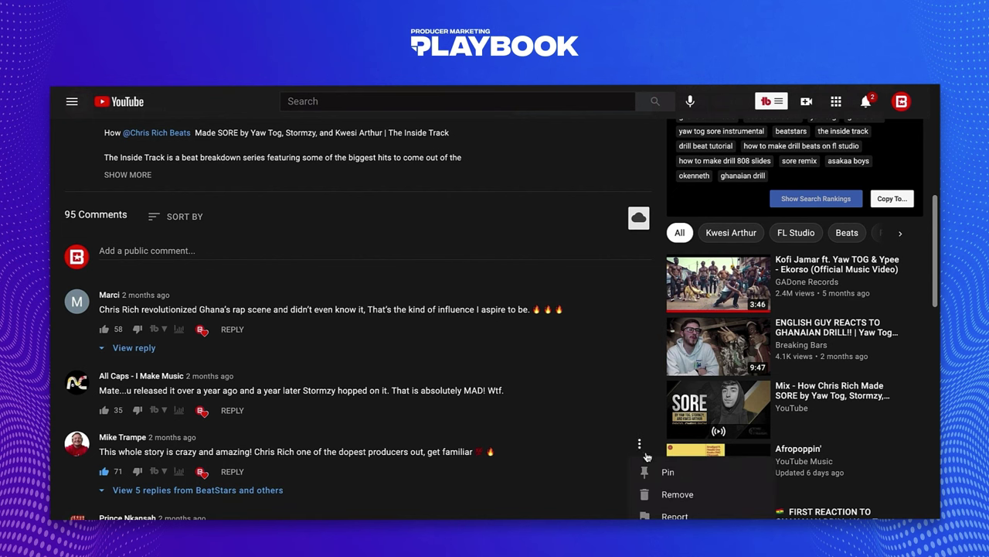
click(657, 472)
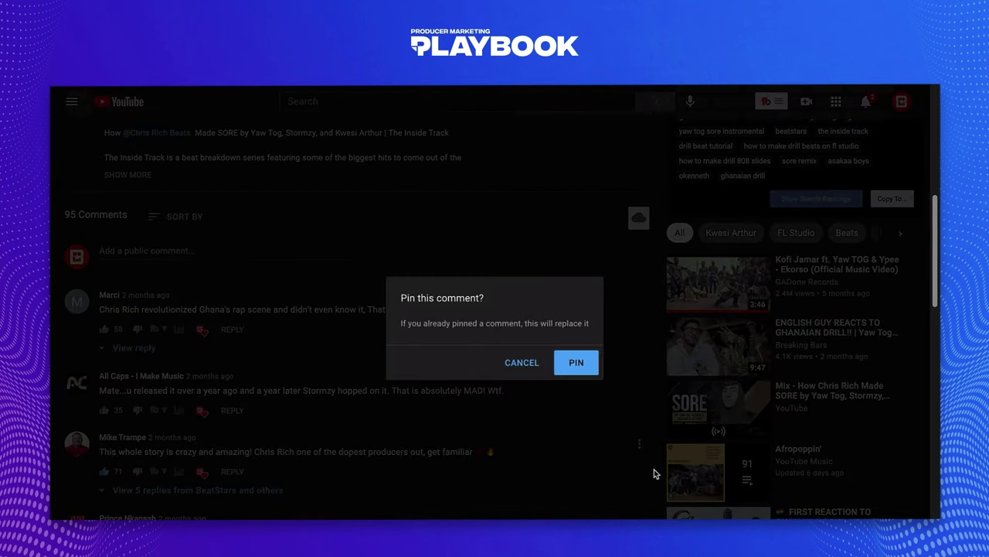
click(587, 366)
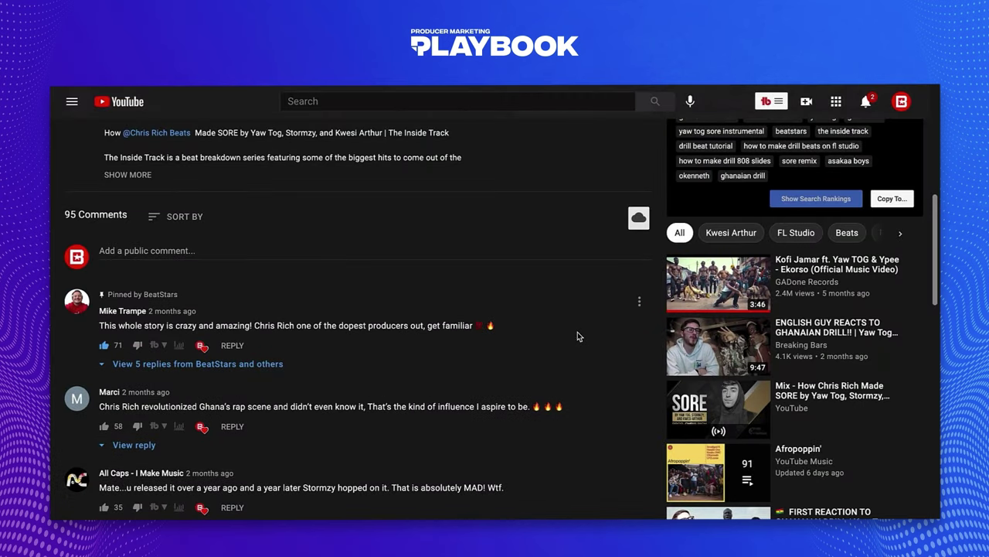
scroll(576, 303, up, 3)
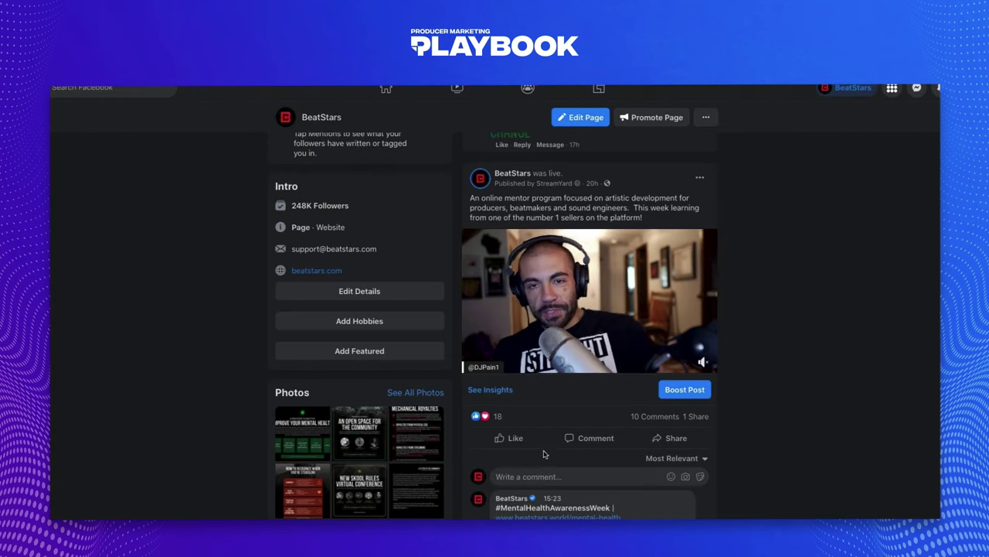
Switch to the BeatStars Facebook page and like the live video post about the online mentor program.
mouse_move(516, 439)
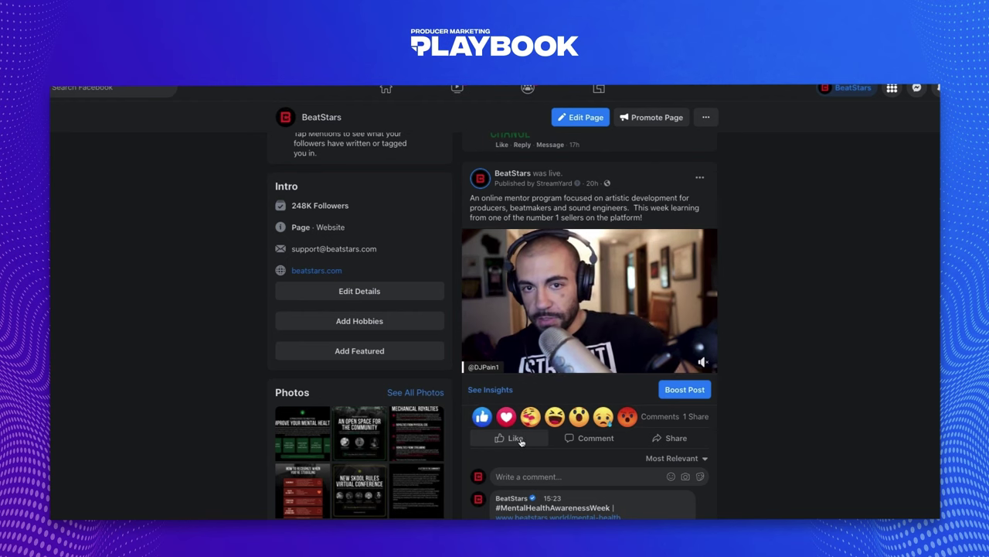
click(518, 438)
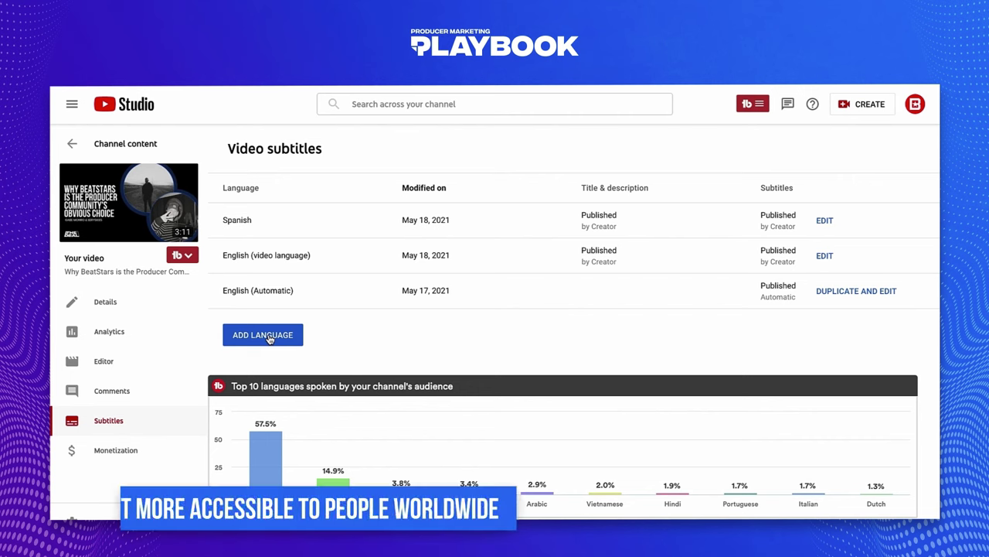
Add French as a subtitle language for the video and translate its title and description with TubeBuddy.
click(263, 335)
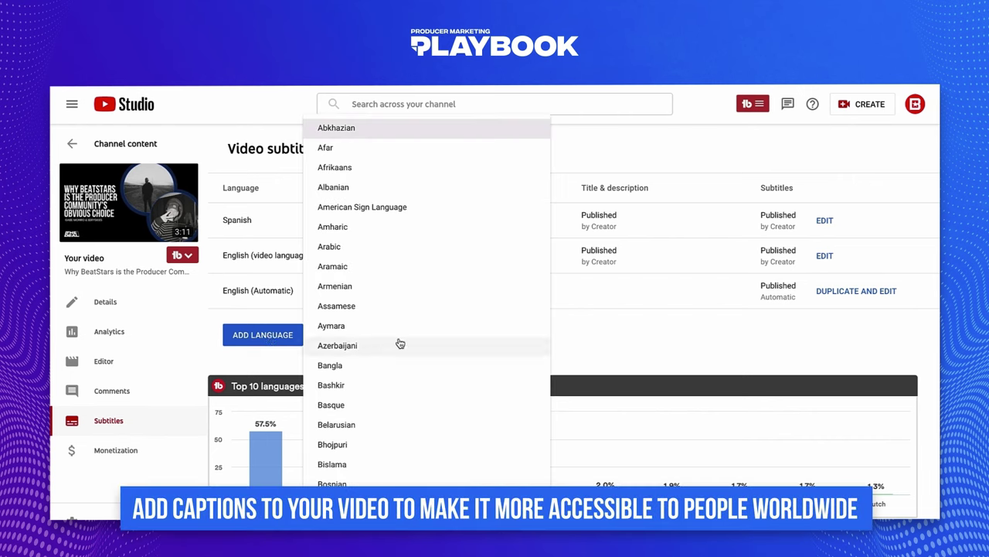
scroll(400, 344, down, 10)
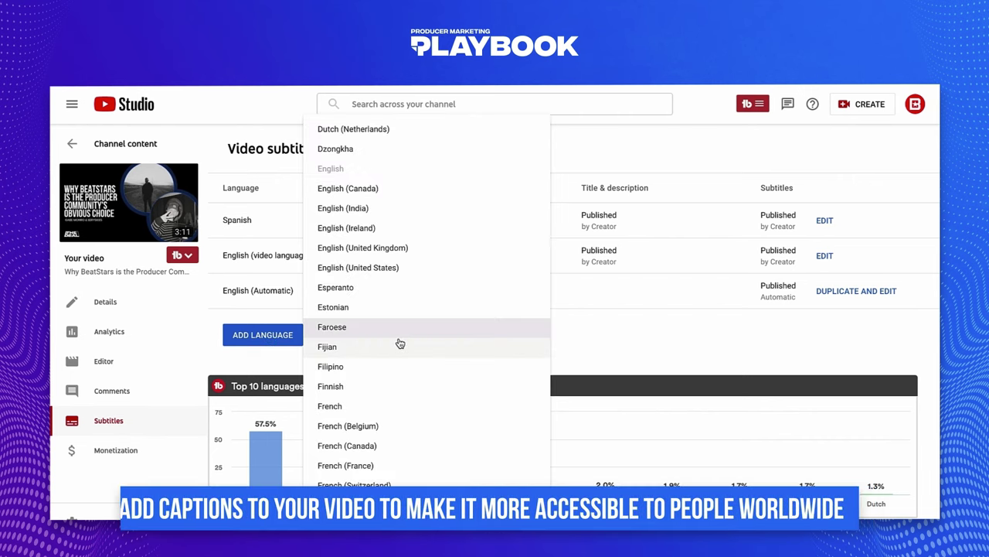
scroll(400, 343, down, 3)
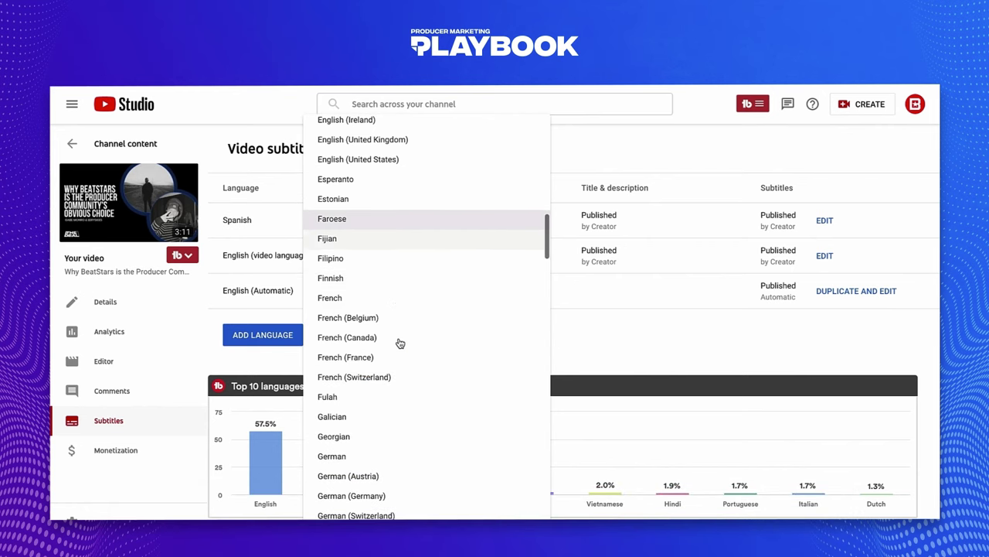
click(347, 298)
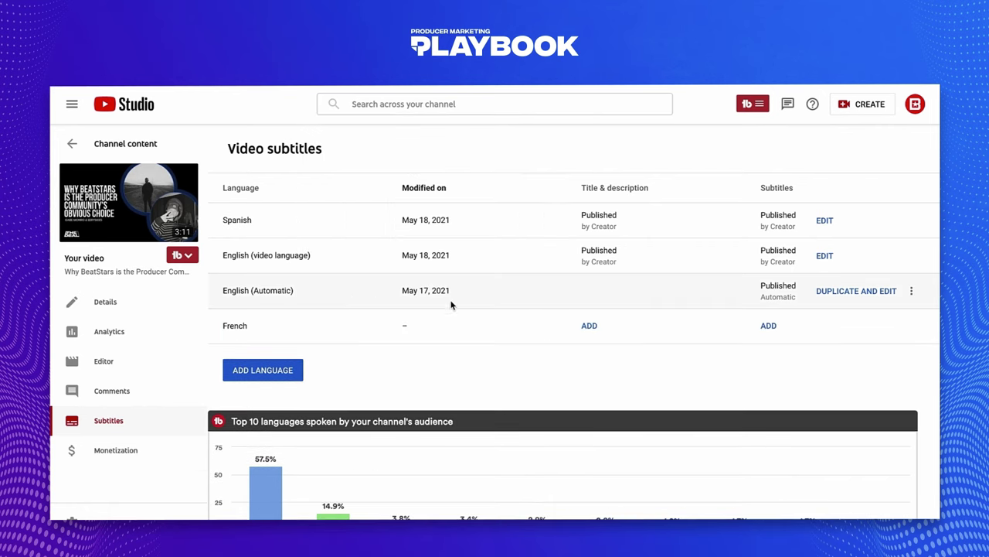
click(589, 326)
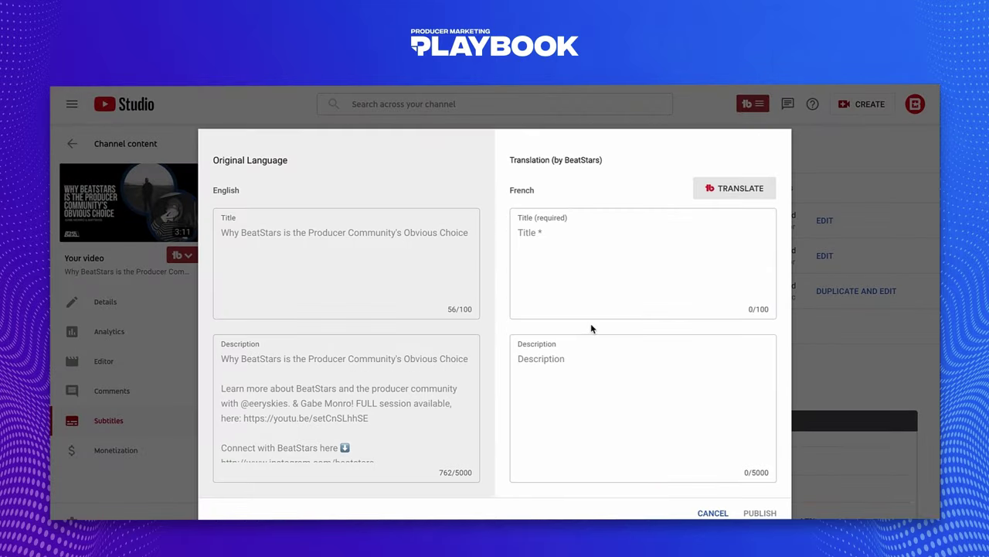
click(738, 190)
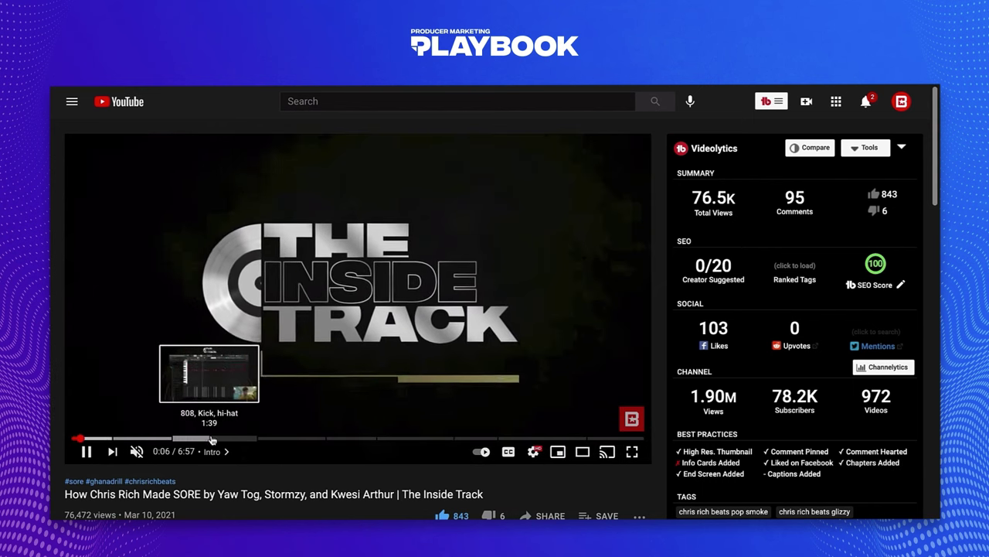
Examine the "How Chris Rich Made SORE" chapters in the player and description, jumping to Ghana Drill and "How I sell my beats".
click(281, 440)
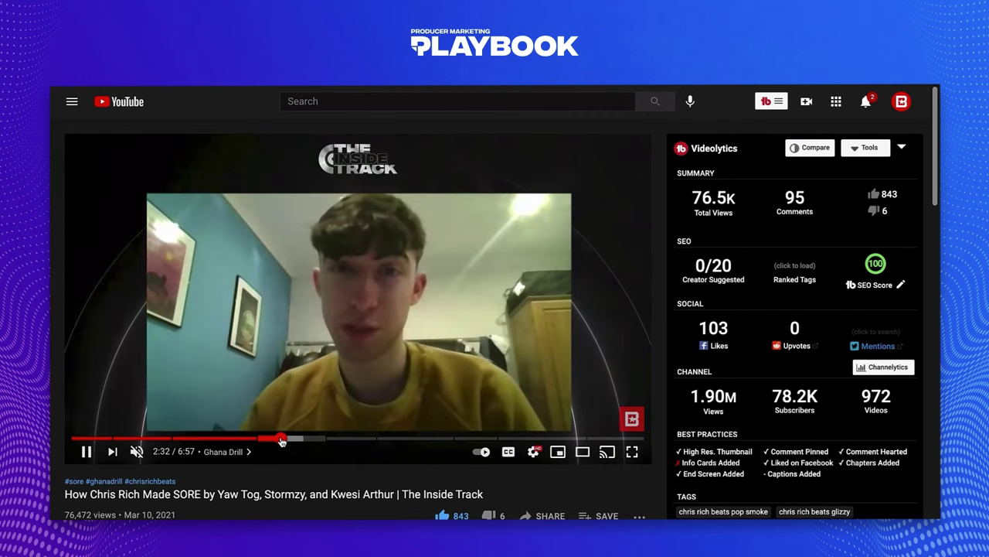
scroll(309, 464, down, 4)
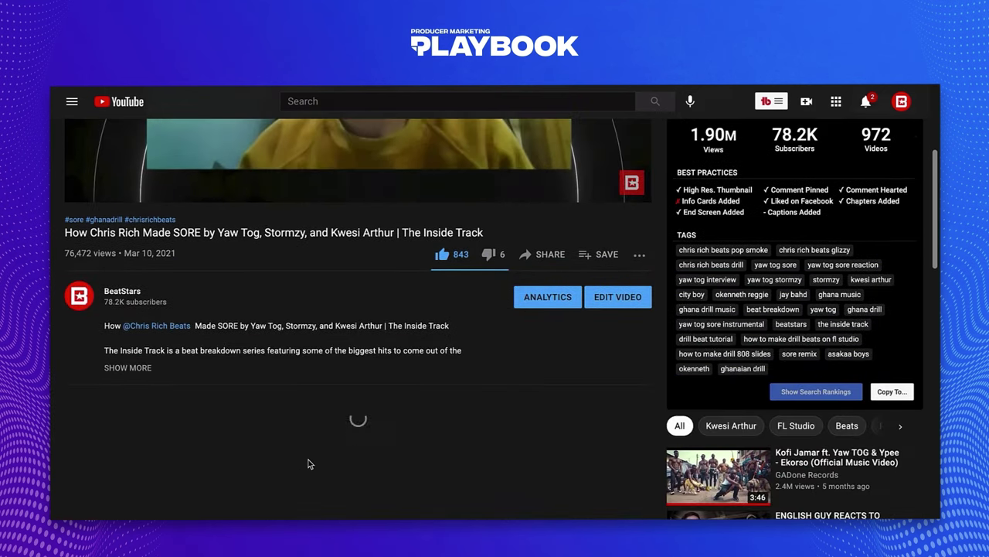
click(131, 365)
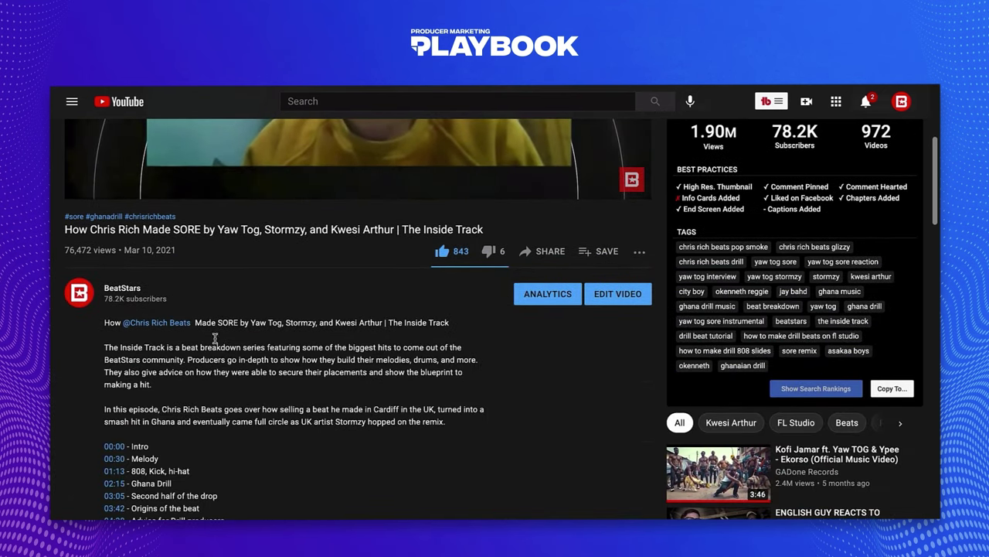
scroll(501, 319, down, 1)
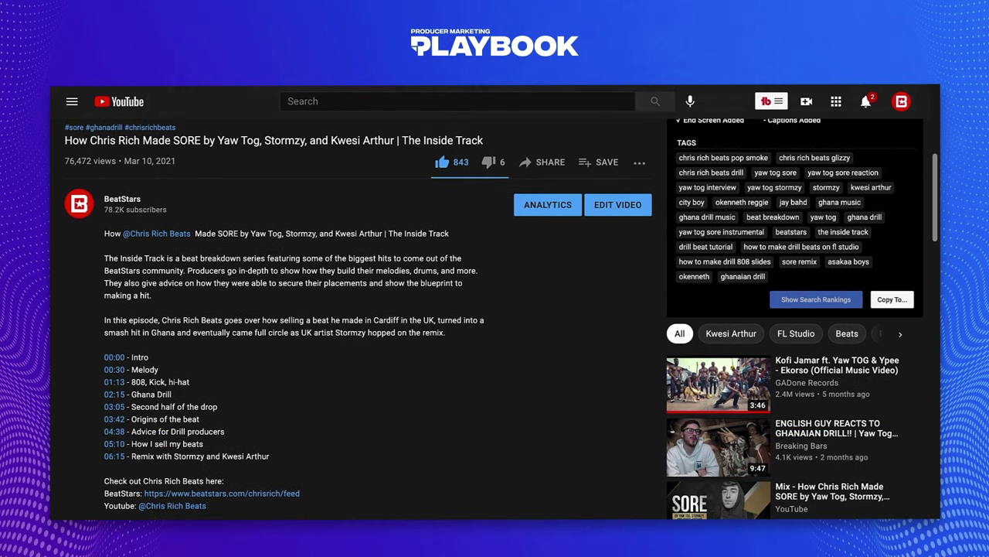
click(114, 445)
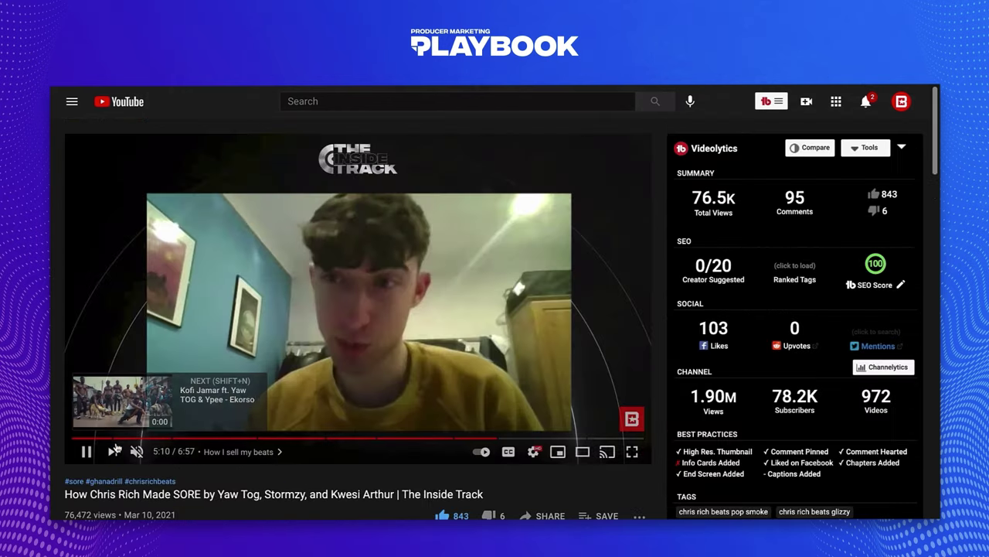
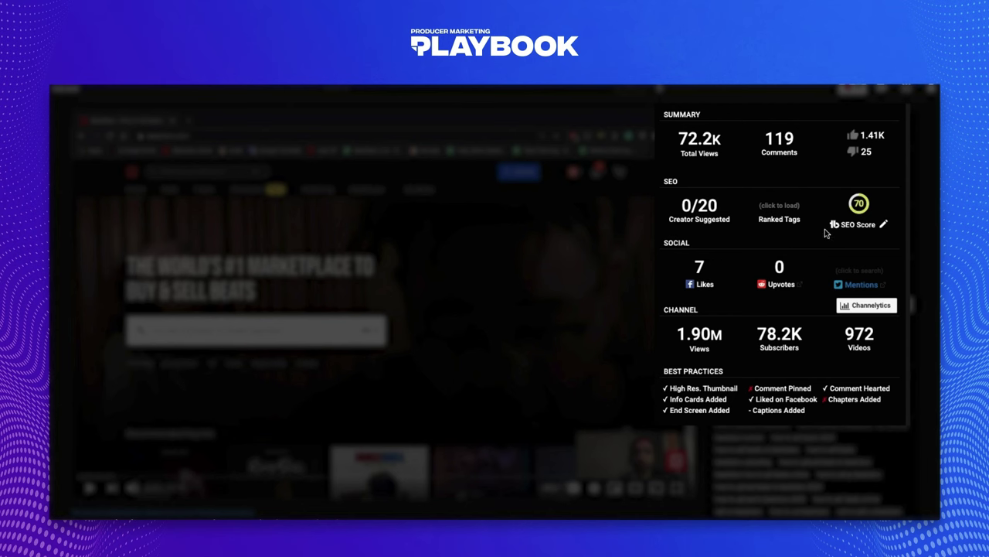
Review the TubeBuddy SEO score breakdown of the BeatStars upload tutorial video and start SEO Studio from it.
mouse_move(866, 229)
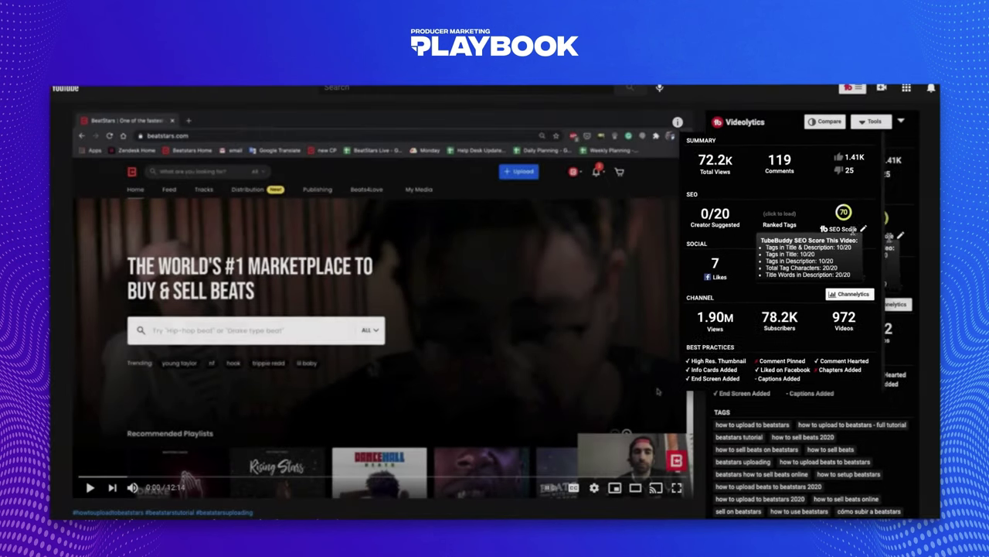
click(901, 238)
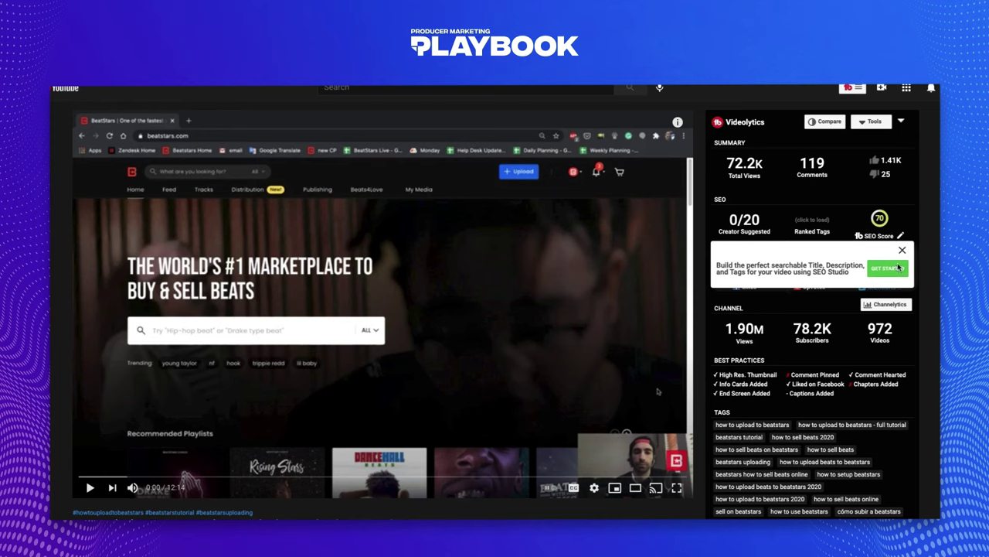
click(900, 268)
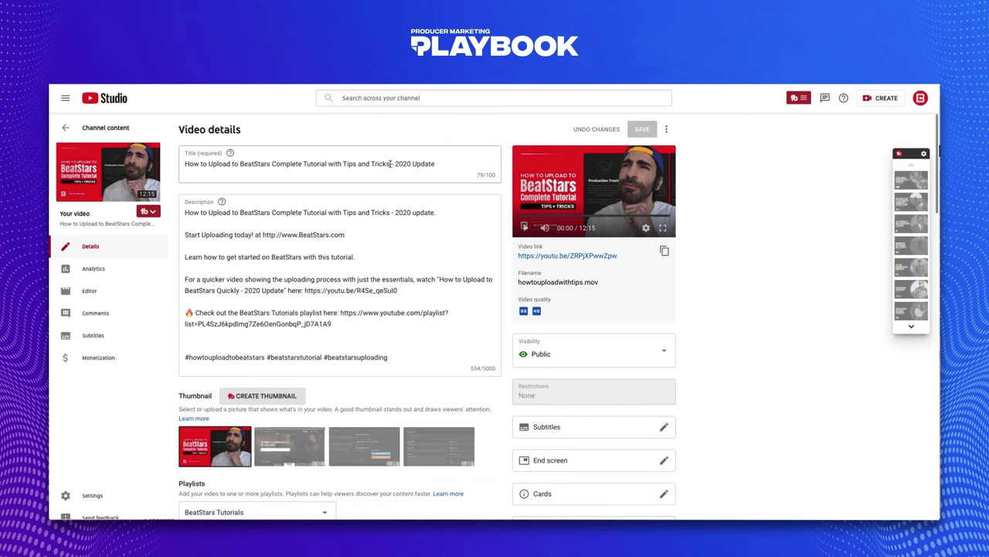
Replace the tags "tutorial de beatstars" and "how to upload to beatstars 2020" with "How to Upload to BeatStars Complete Tutorial with Tips and Tricks".
drag(391, 163, 185, 163)
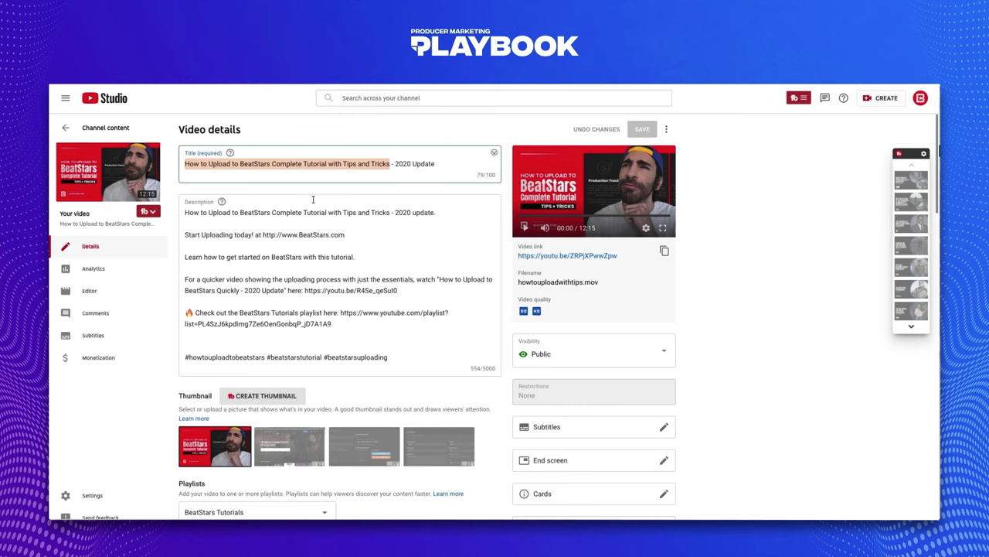
scroll(445, 343, down, 15)
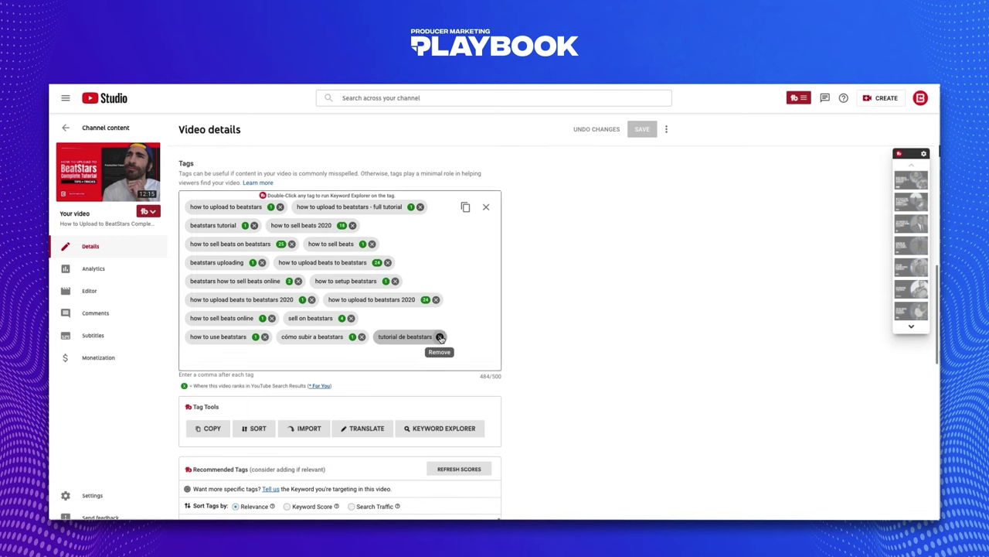
click(444, 340)
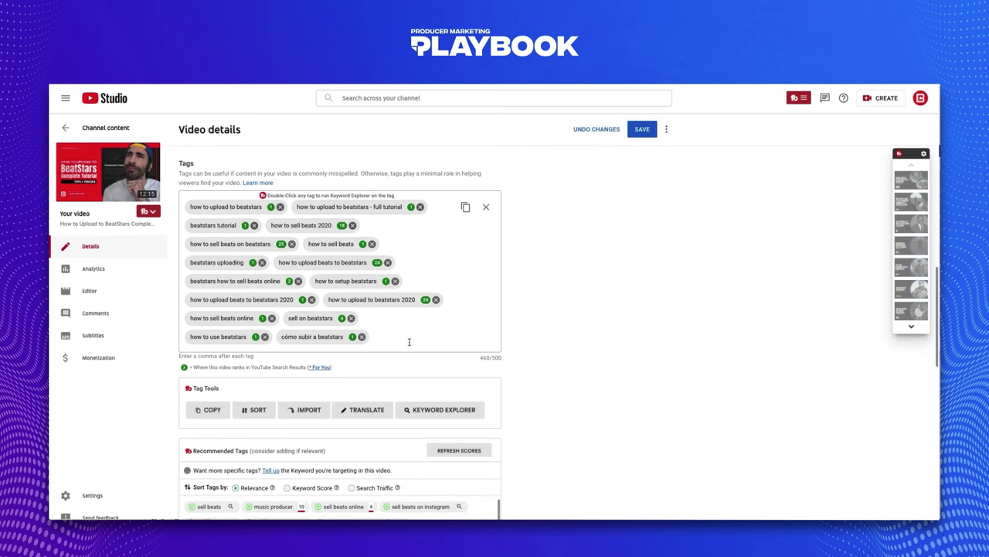
key(ctrl+v)
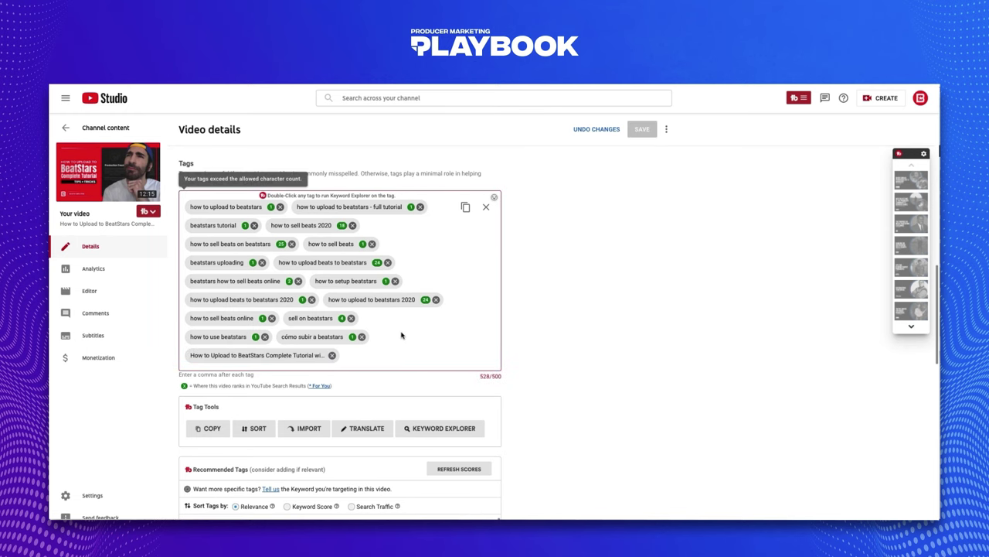
click(436, 299)
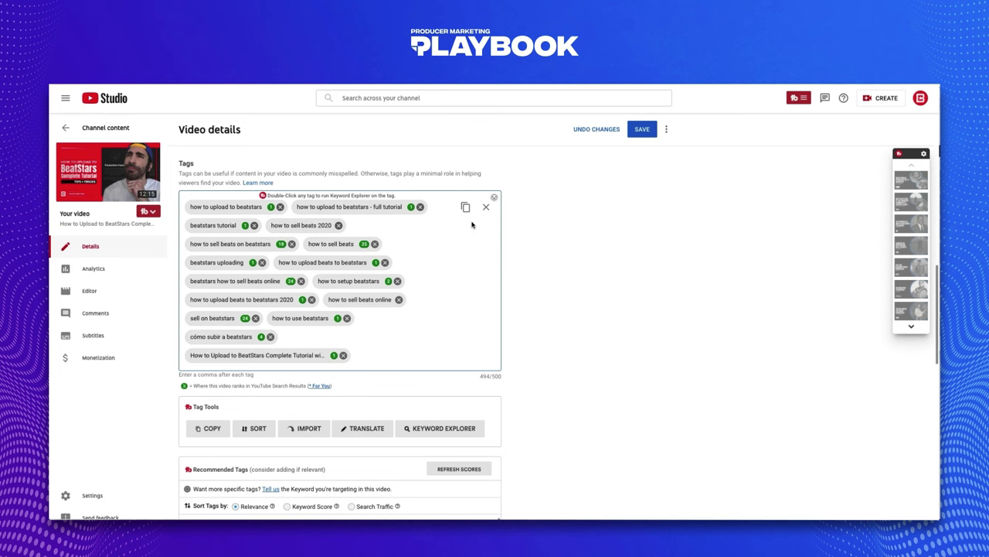
Insert the video's complete tag list as comma-separated text in the description, between the tutorials playlist link and the hashtags.
scroll(556, 303, up, 15)
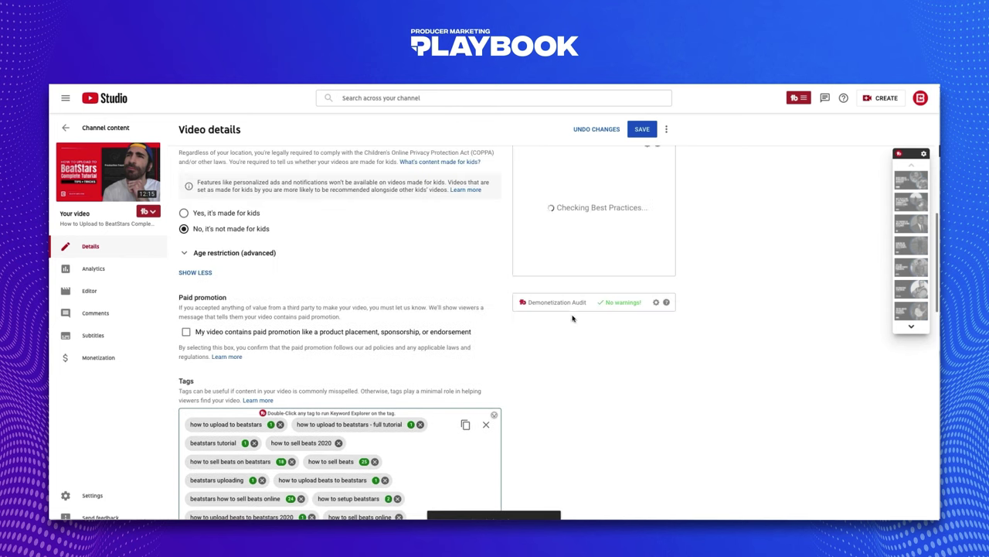
click(368, 335)
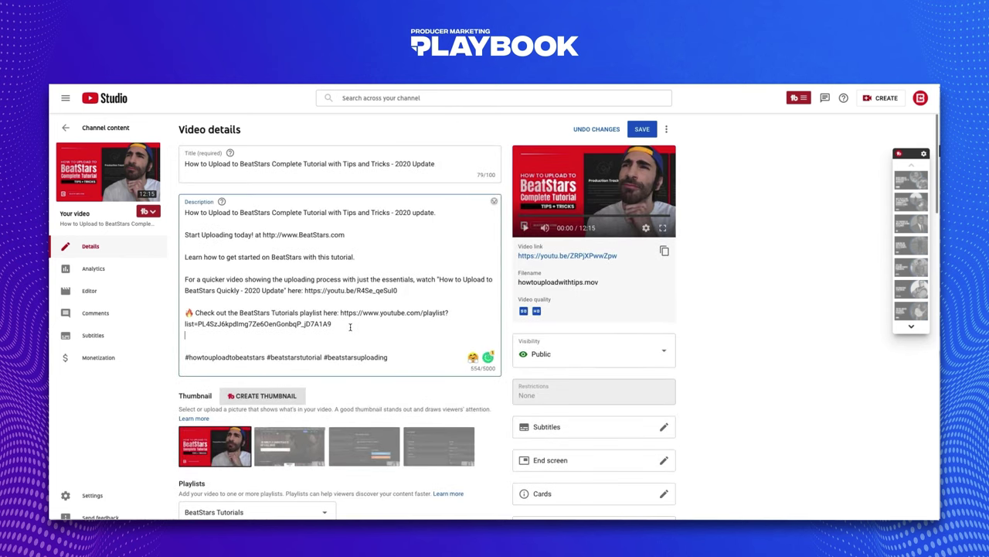
key(Return)
text(how to upload to beatstars,how to upload to beatstars - full tutorial,beatstars tutorial,how to sell beats 2020,how to sell beats on beatstars,how to sell beats,beatstars uploading,how to upload beats to beatstars,beatstars how to sell beats online,how to setup beatstars,how to upload beats to beatstars 2020,how to sell beats online,sell on beatstars,how to use beatstars,cómo subir a beatstars,How to Upload to BeatStars Complete Tutorial with Tips and Tricks)
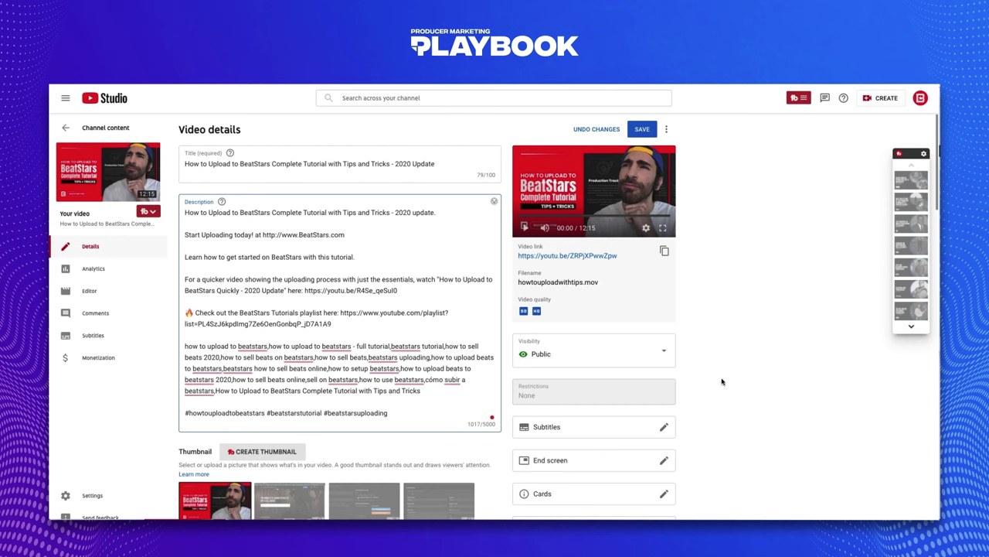
Save the updated video details, open the BeatStars upload tutorial's public watch page from its video link, and pause playback.
click(643, 129)
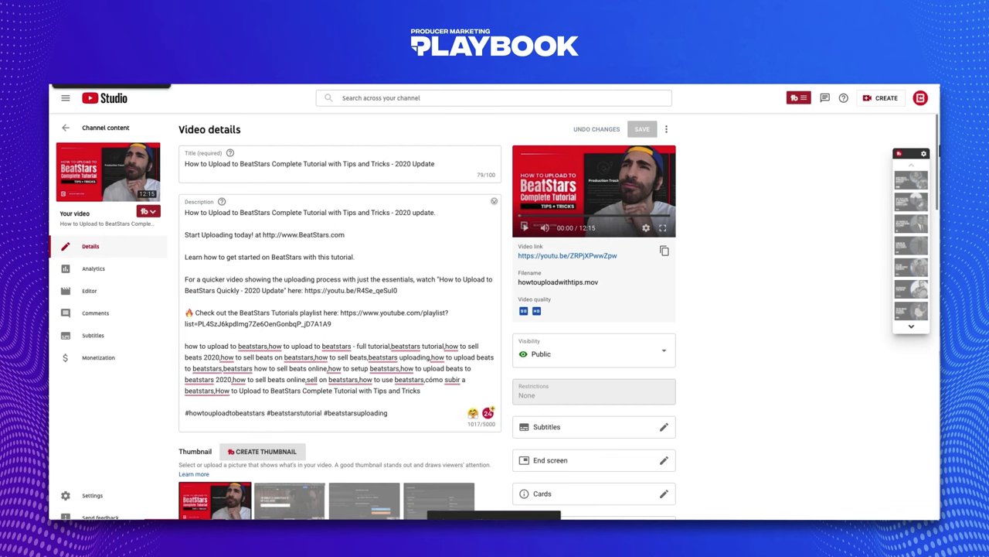
click(553, 257)
key(space)
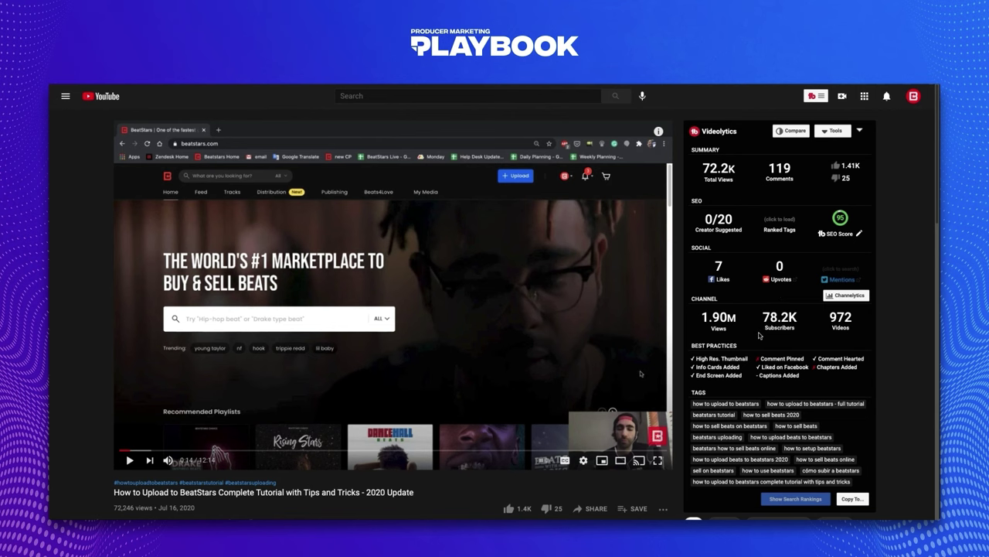
Load the ranked tags for the video in Videolytics and review the search ranking shown beside each tag.
mouse_move(769, 335)
mouse_move(775, 225)
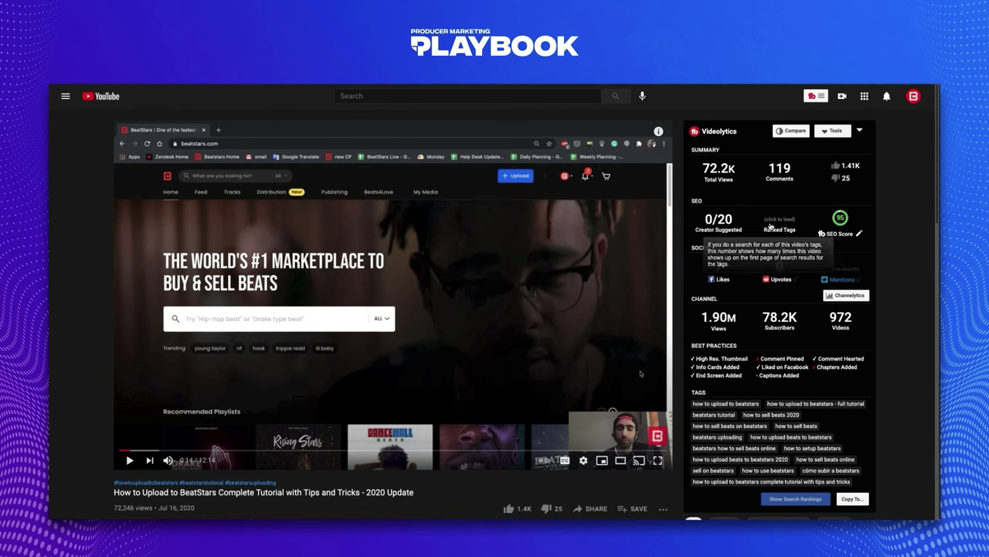
click(777, 220)
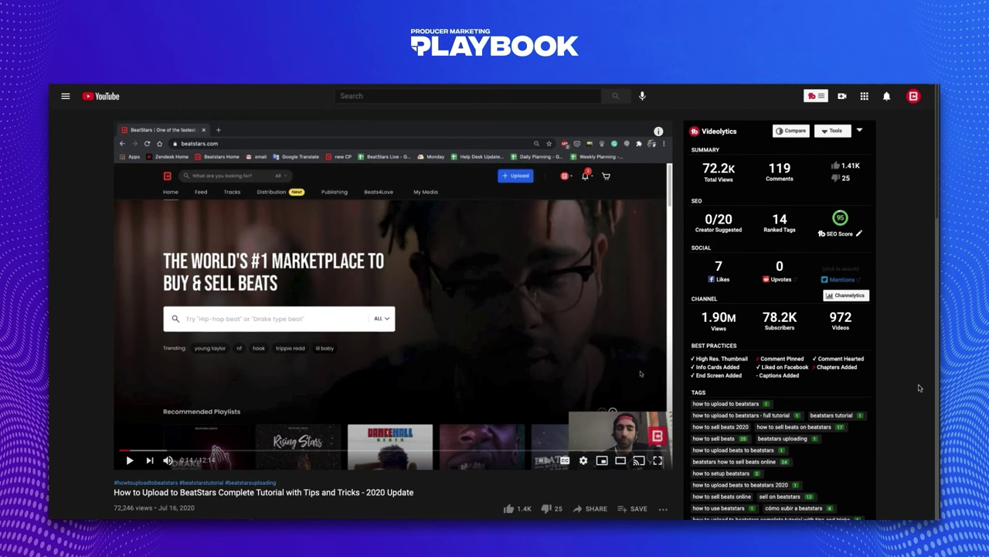
scroll(918, 387, down, 2)
scroll(919, 387, down, 2)
scroll(893, 345, up, 1)
Open the Videolytics comparison options, check the specific video option, and choose "My channel's most popular video" as the comparison target.
click(789, 132)
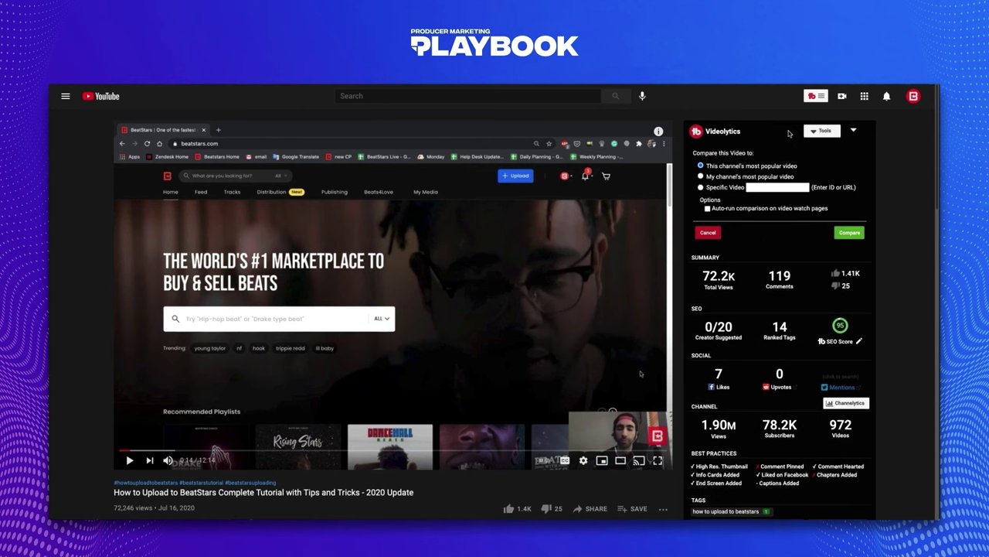
click(774, 185)
click(701, 177)
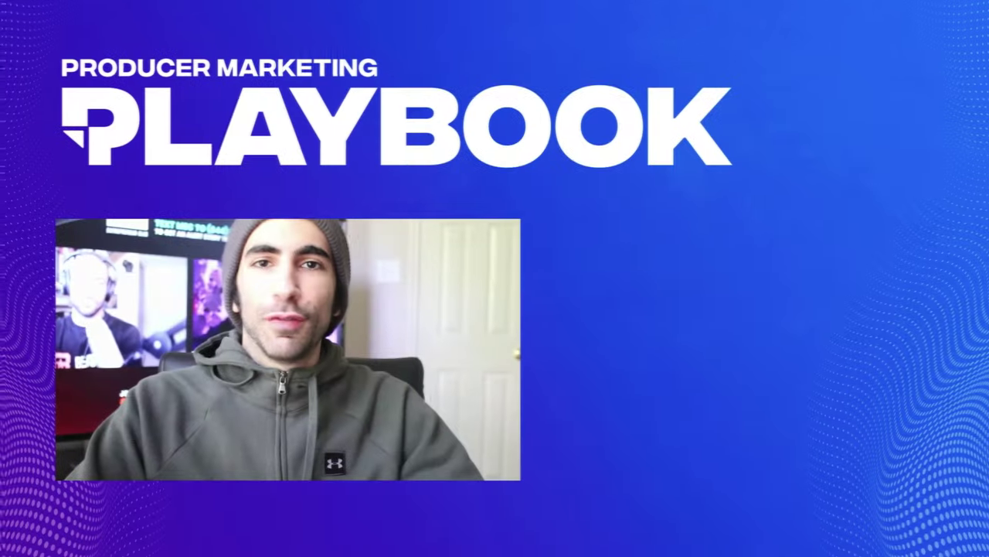